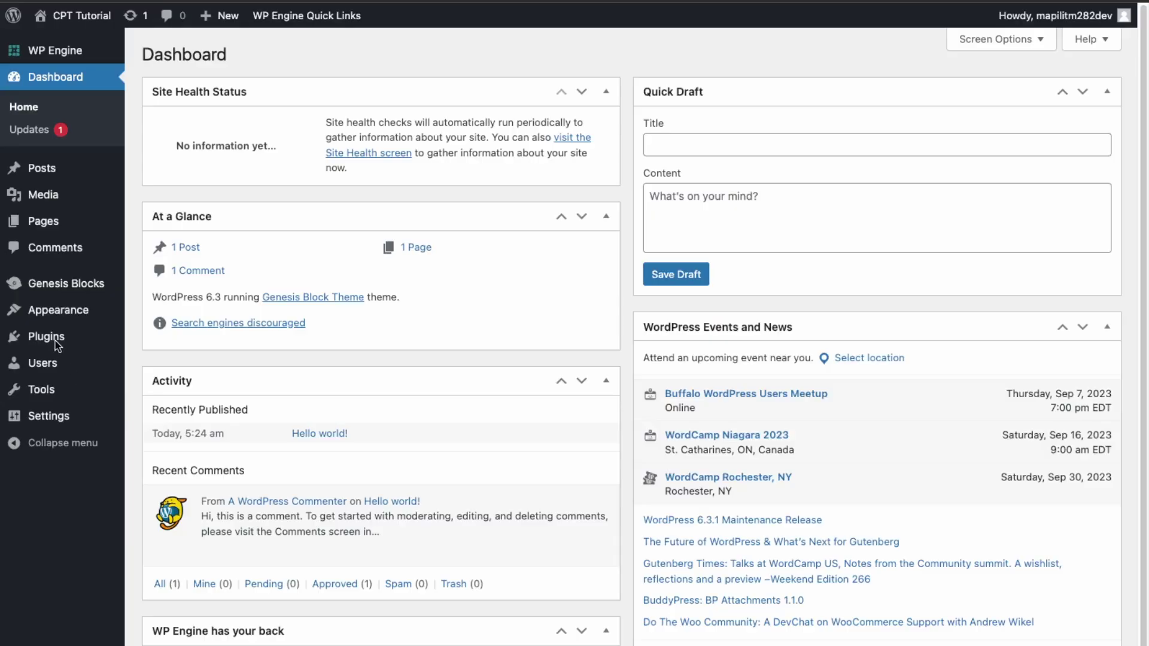
# Search 'custom post type ui' and install the Custom Post Type UI and Advanced Custom Fields plugins.
pyautogui.moveTo(52, 338)
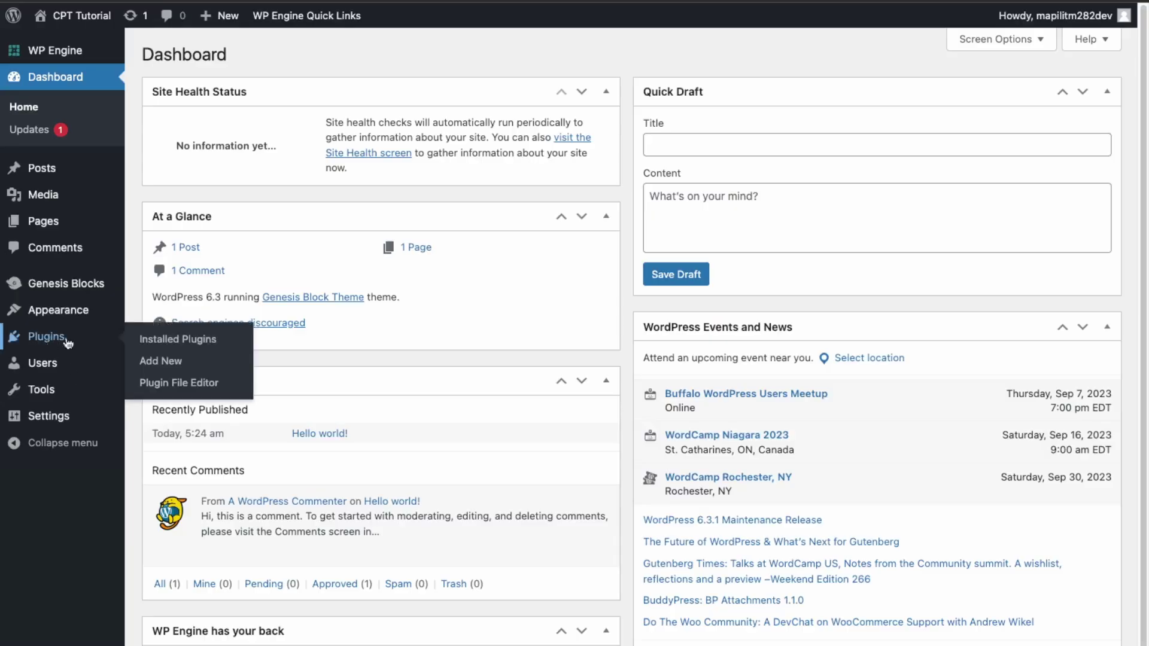
pyautogui.click(178, 363)
pyautogui.click(939, 105)
pyautogui.write('custo')
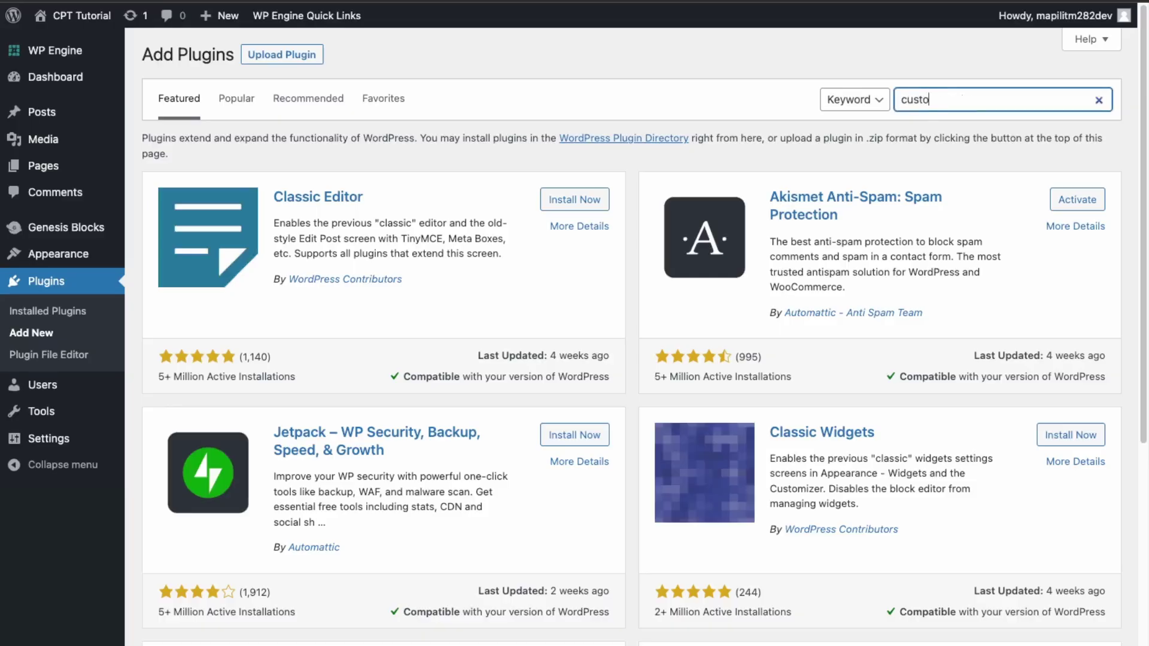
pyautogui.write('m post type ui')
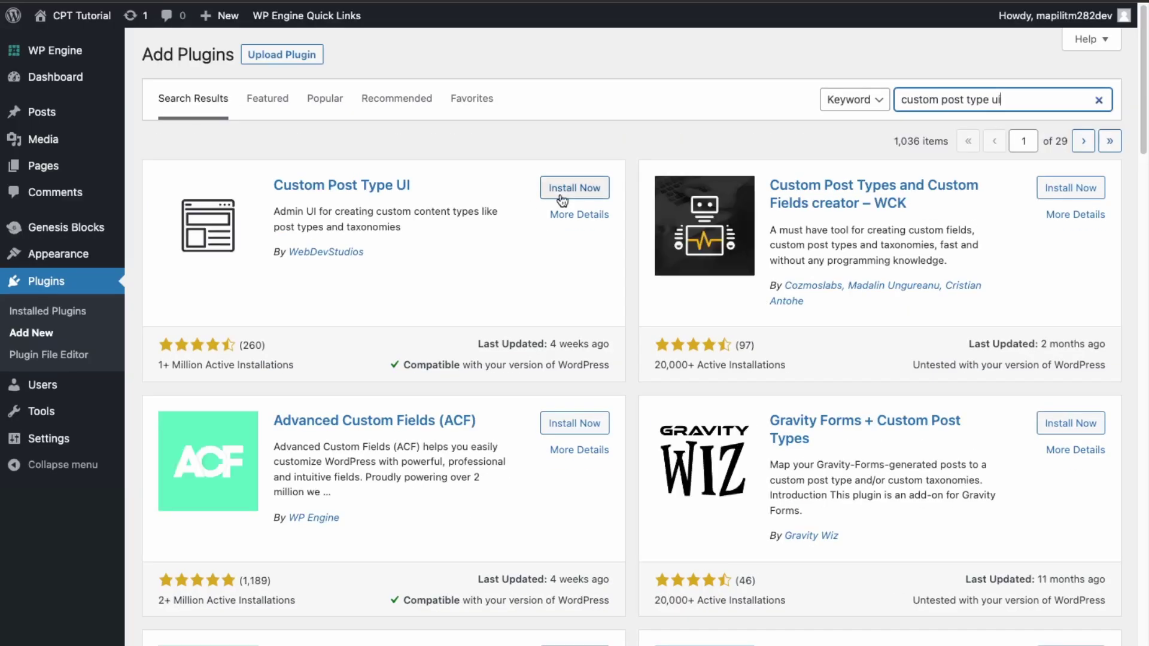
pyautogui.click(562, 193)
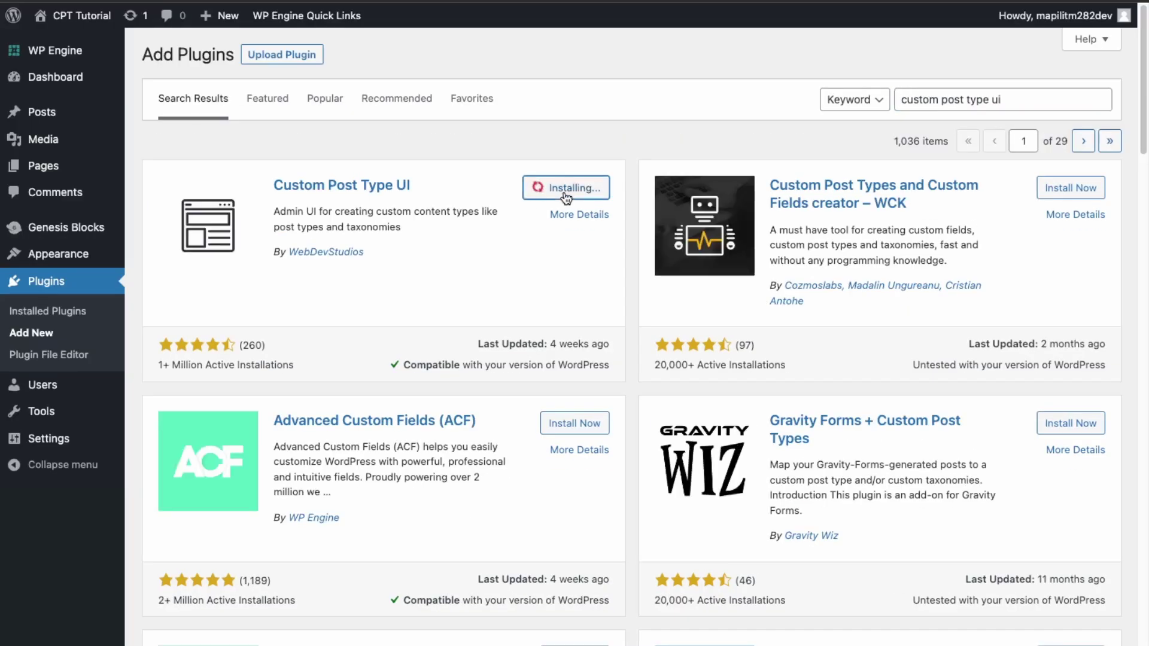
pyautogui.click(571, 424)
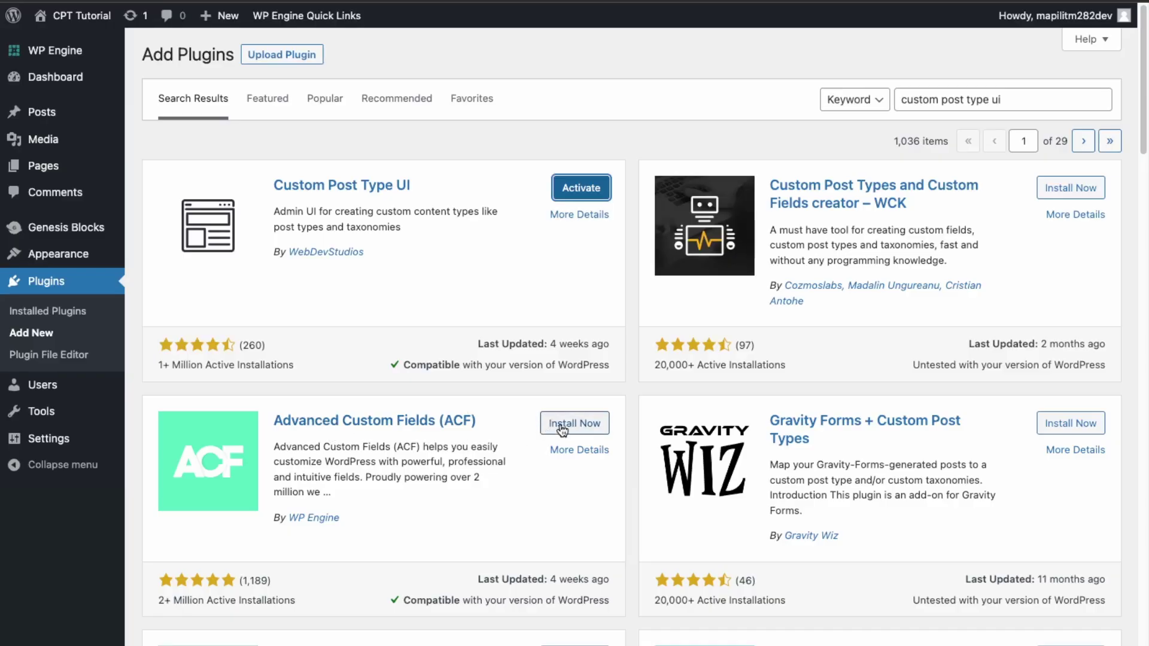
# Activate Custom Post Type UI from the Installed Plugins list.
pyautogui.click(40, 312)
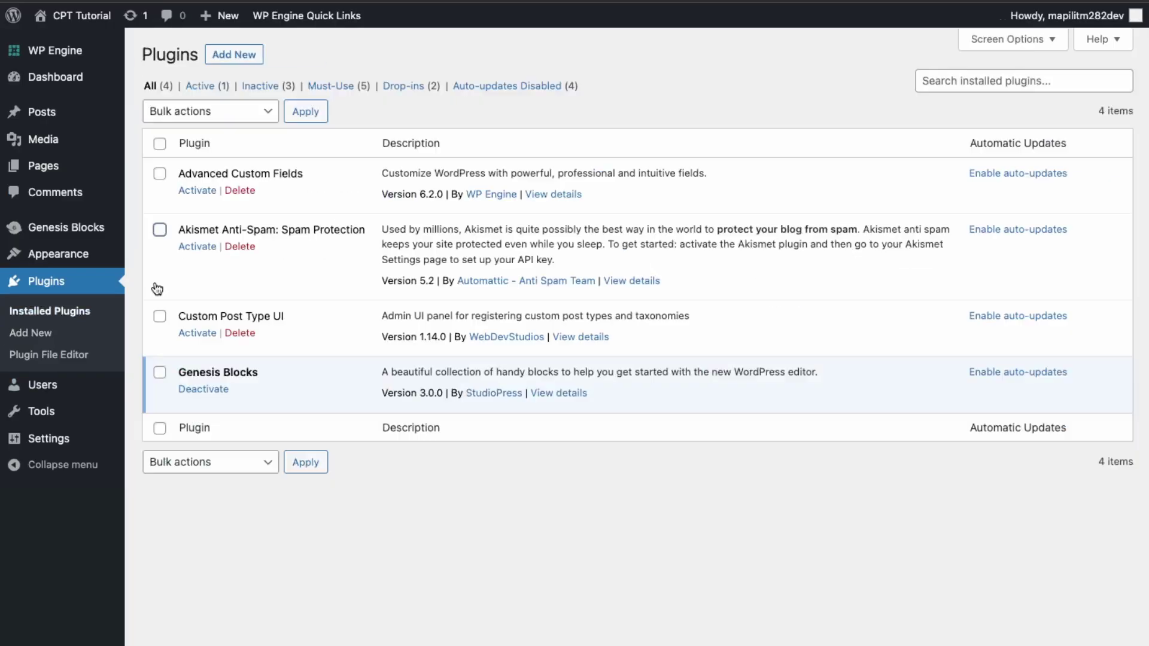
pyautogui.click(161, 176)
pyautogui.click(160, 316)
pyautogui.click(197, 333)
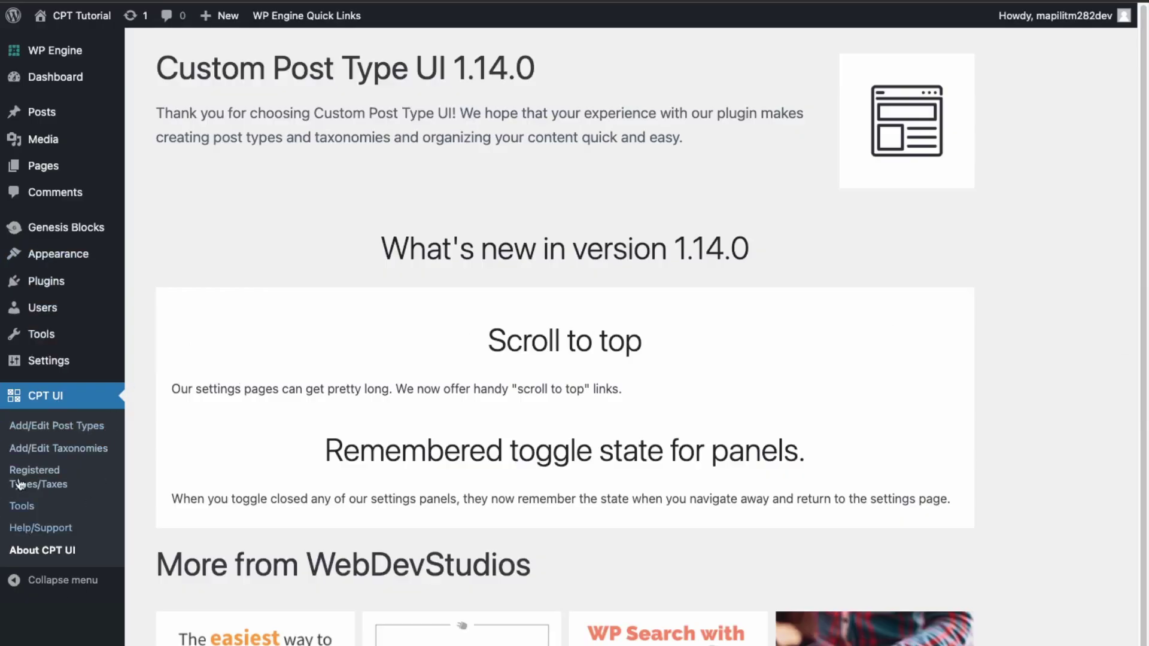
# Start a new post type with slug 'services', plural label 'services' and singular label 'service'.
pyautogui.click(63, 426)
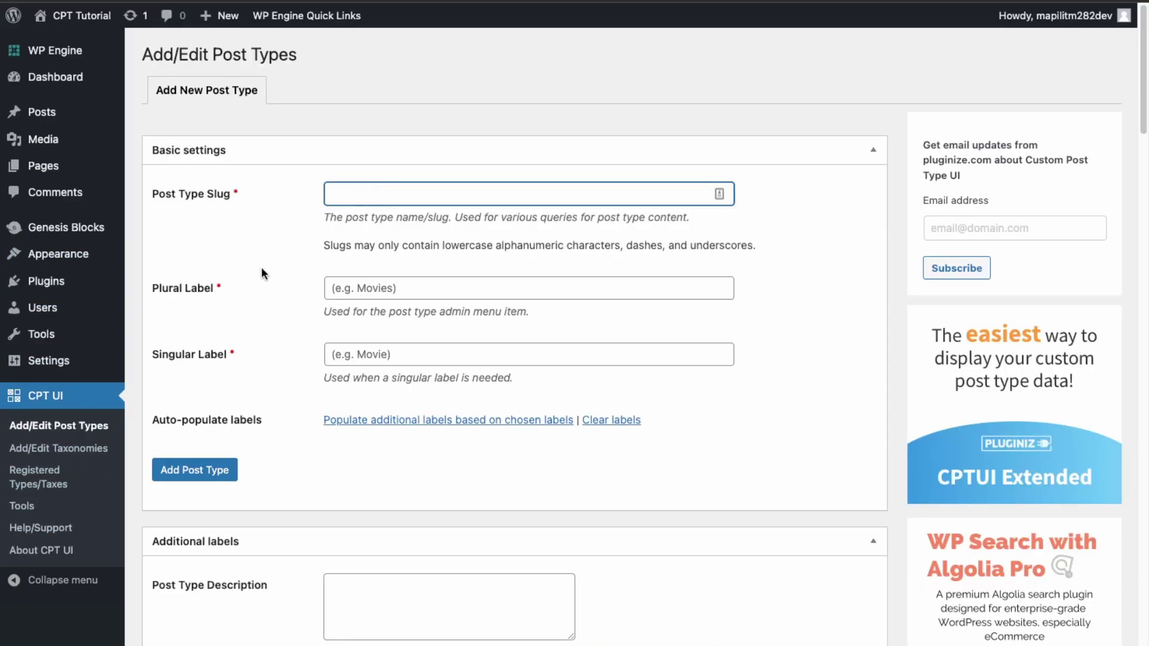
pyautogui.write('services')
pyautogui.click(359, 288)
pyautogui.write('se')
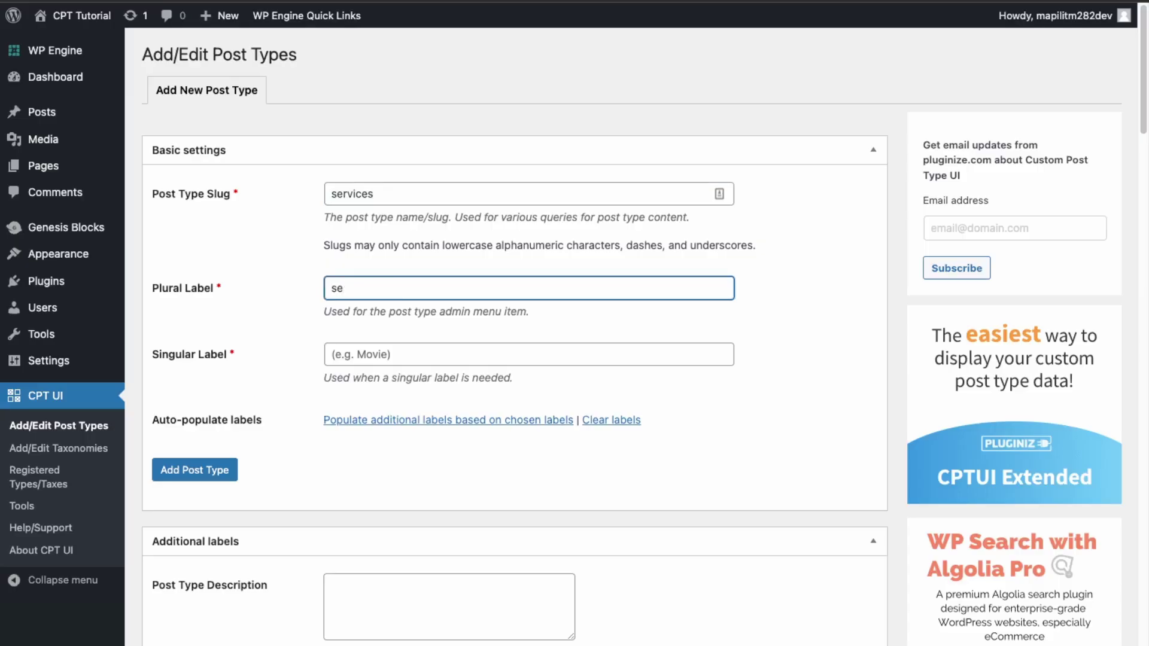
pyautogui.write('rvices')
pyautogui.press('Tab')
pyautogui.write('servic')
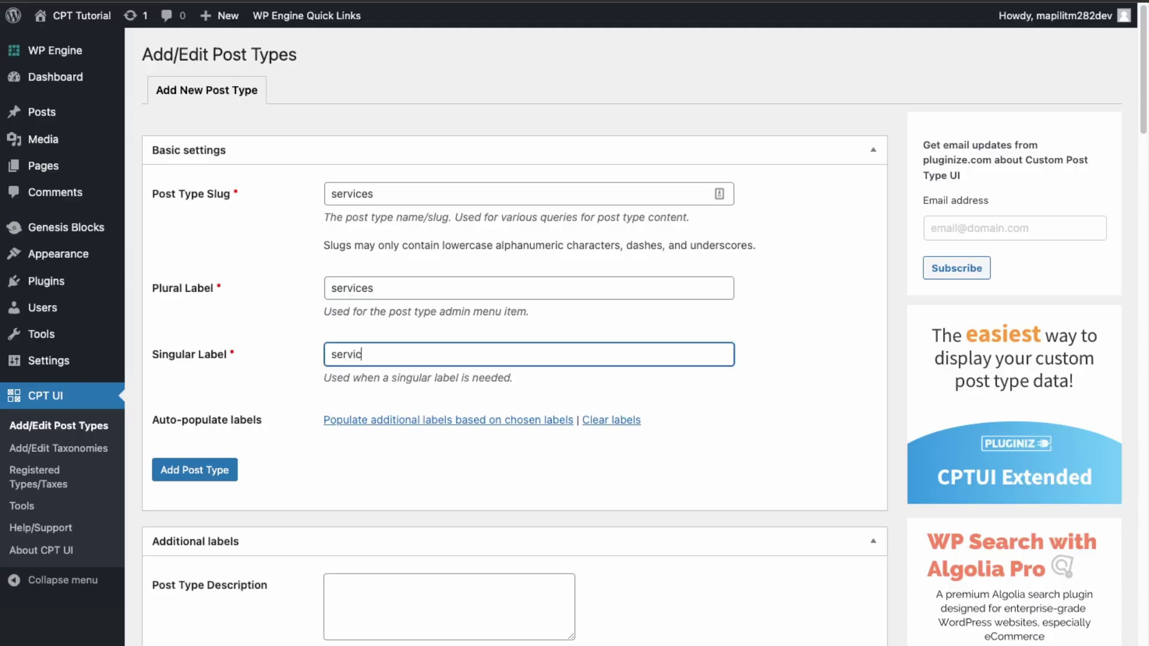
pyautogui.write('e')
# Tick Custom Fields under the post type's Supports options.
pyautogui.scroll(-20, 289, 472)
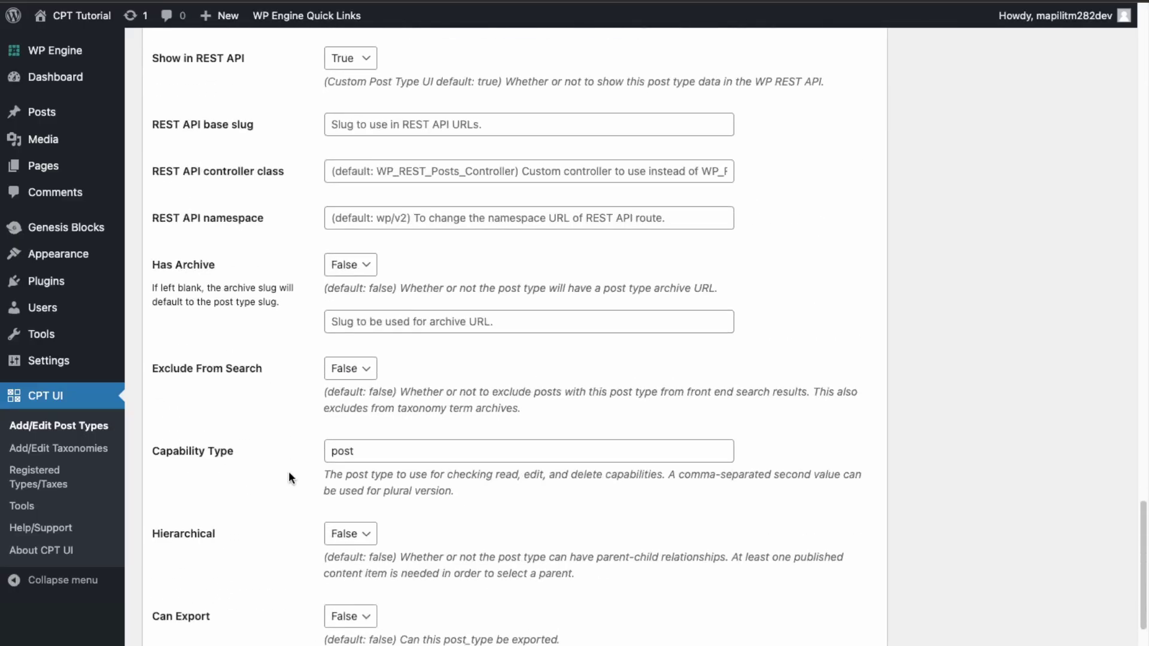
pyautogui.scroll(-7, 288, 472)
pyautogui.scroll(2, 289, 471)
pyautogui.scroll(-6, 289, 472)
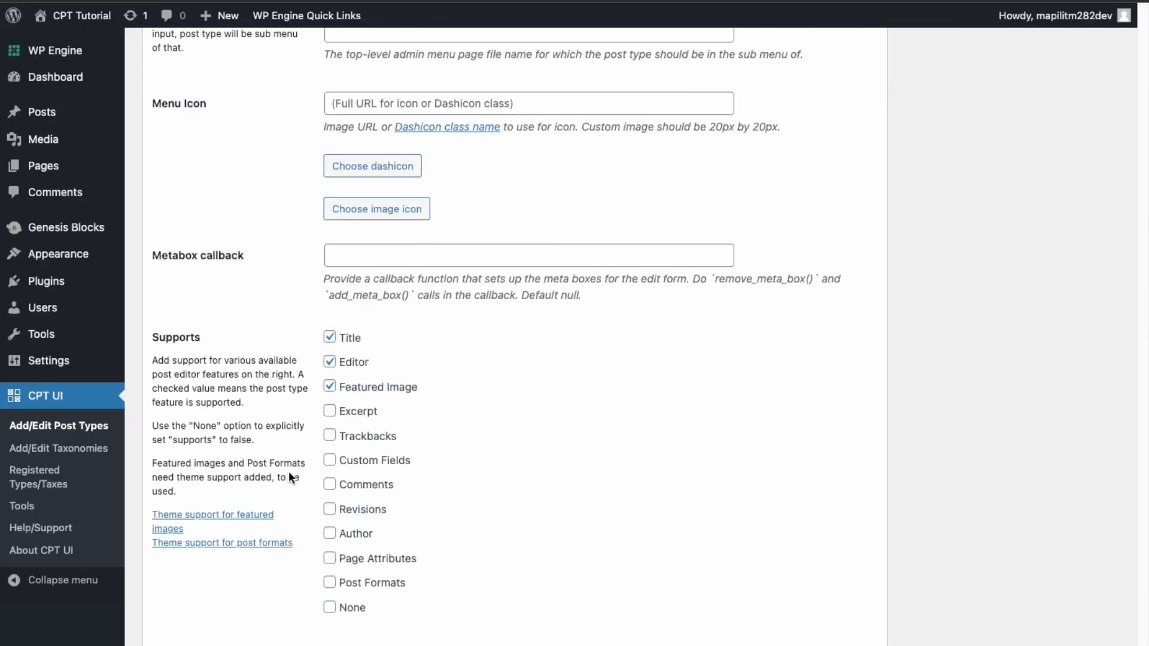
pyautogui.scroll(2, 310, 556)
pyautogui.click(330, 606)
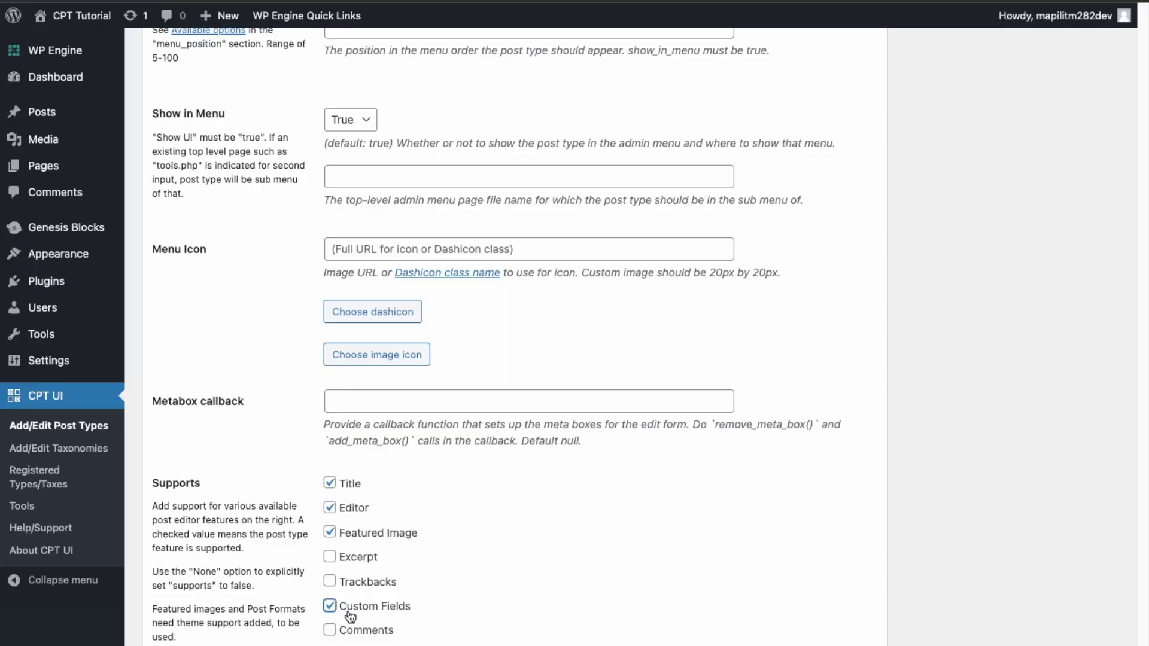
pyautogui.scroll(-5, 655, 622)
pyautogui.scroll(1, 655, 624)
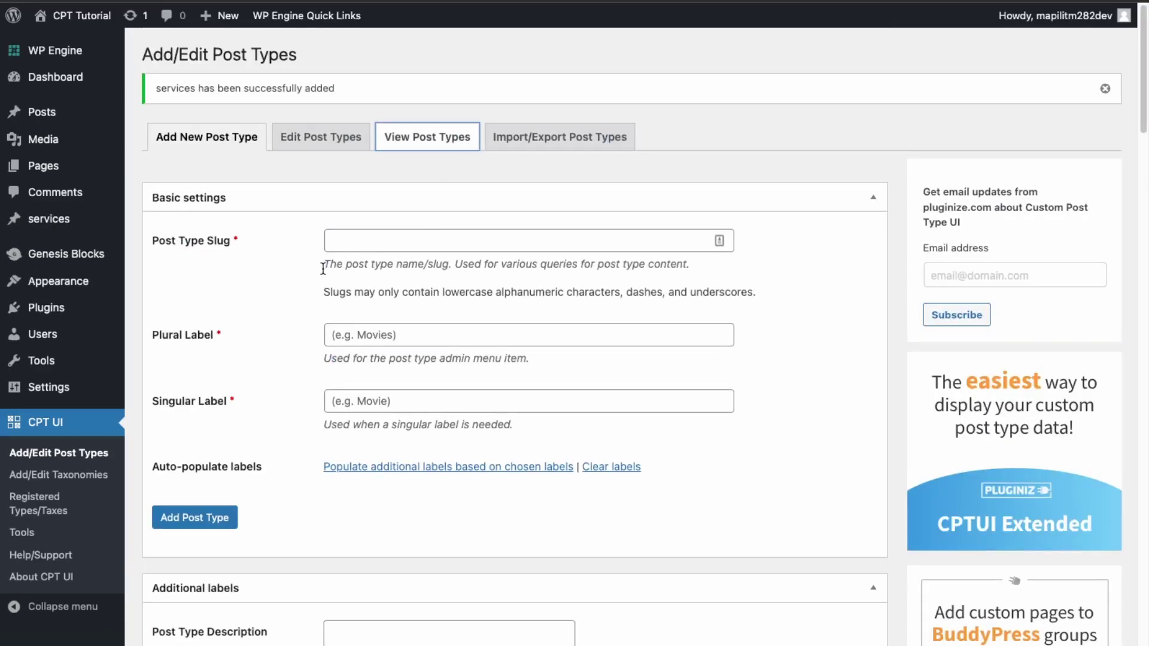
# Change the services post type labels to Services and Service and save the post type.
pyautogui.moveTo(36, 230)
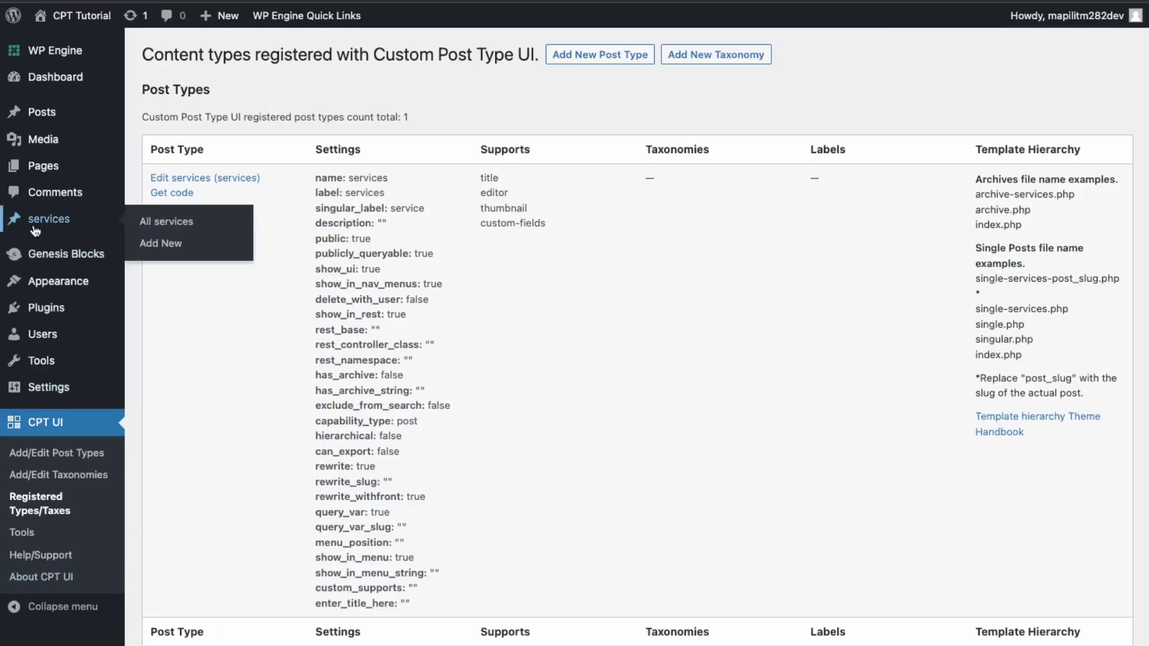
pyautogui.click(57, 453)
pyautogui.moveTo(43, 217)
pyautogui.click(324, 95)
pyautogui.press('Tab')
pyautogui.click(213, 581)
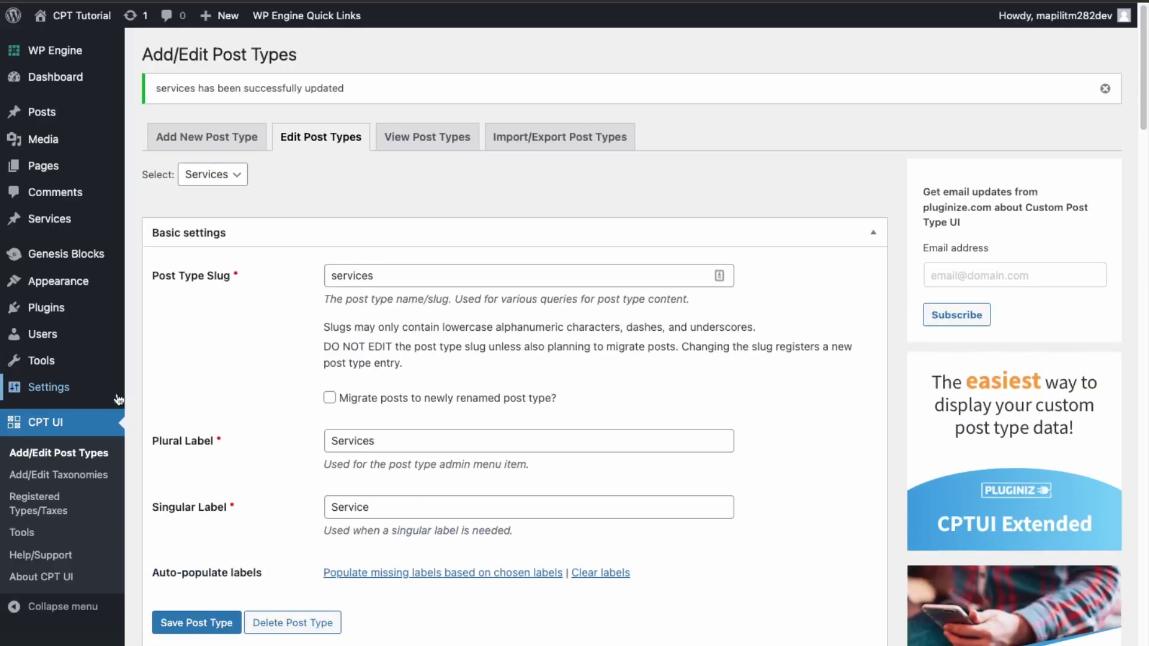
# Try starting a new Service entry, then go to the Installed Plugins list.
pyautogui.moveTo(44, 221)
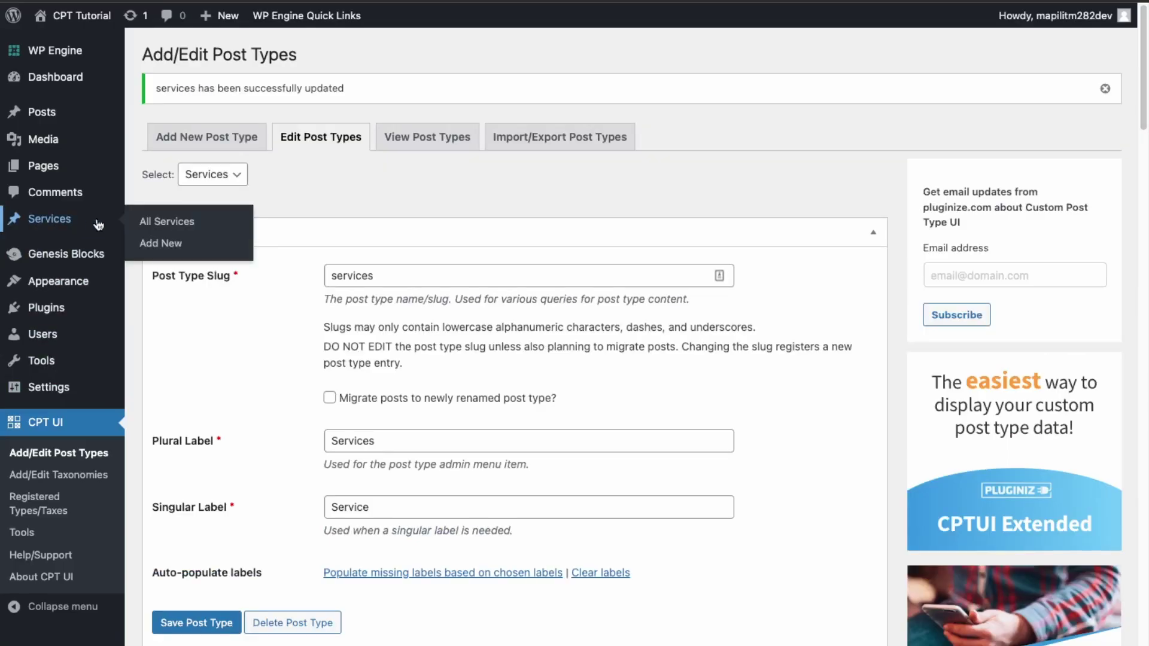
pyautogui.click(160, 245)
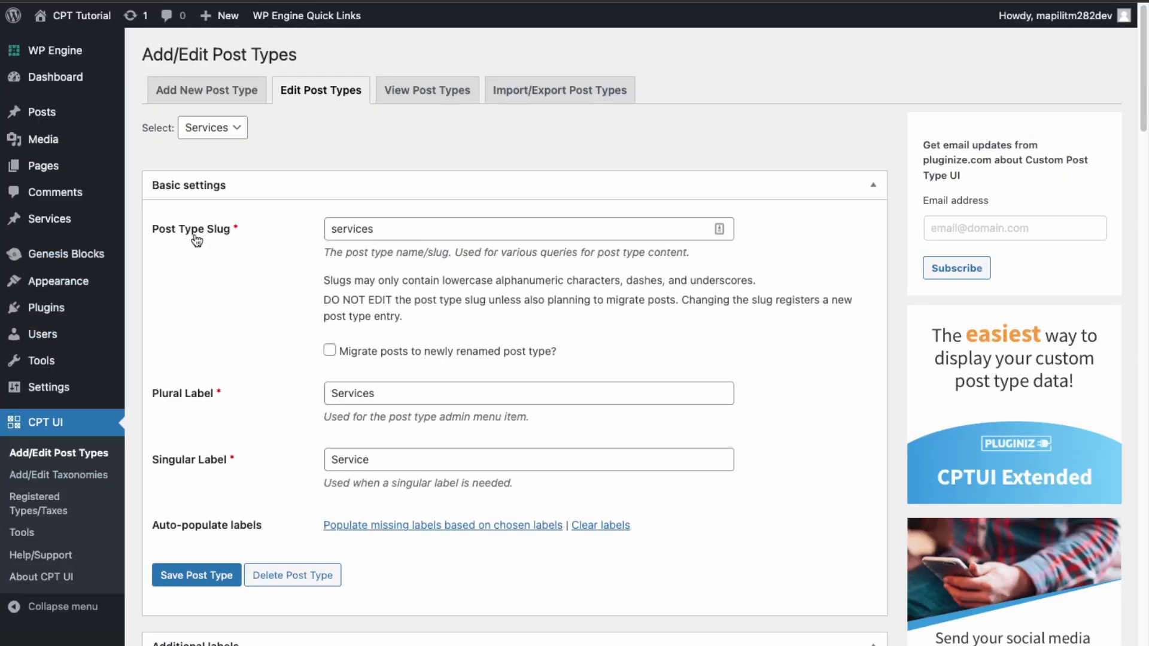
pyautogui.scroll(-5, 249, 418)
pyautogui.scroll(-10, 249, 418)
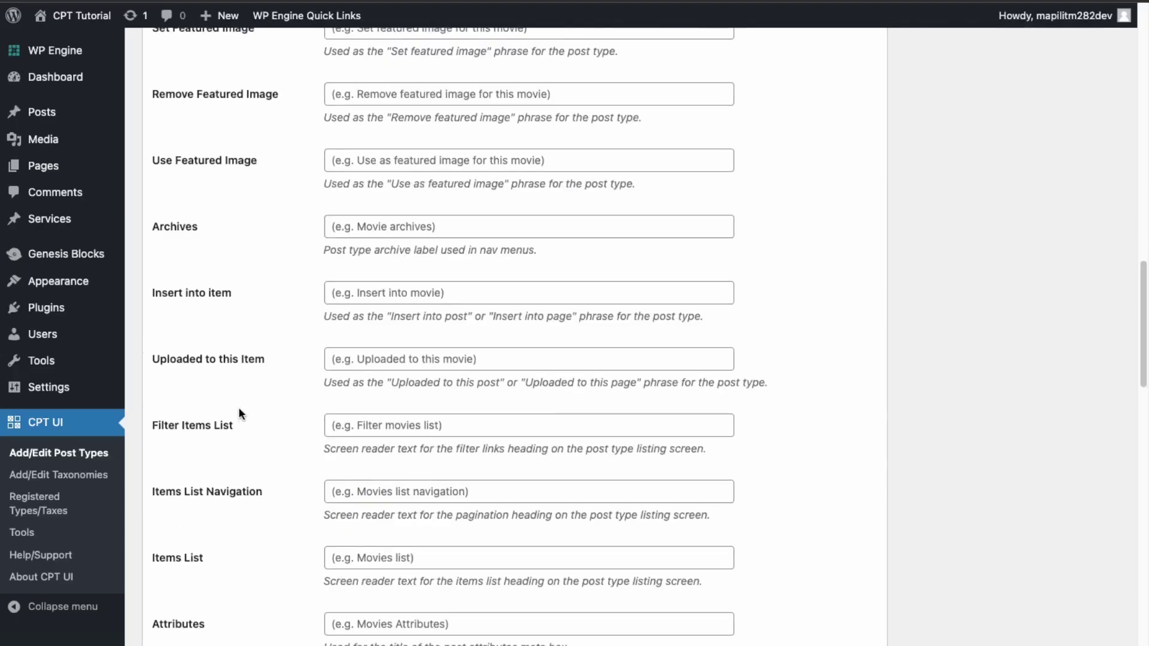
pyautogui.moveTo(63, 310)
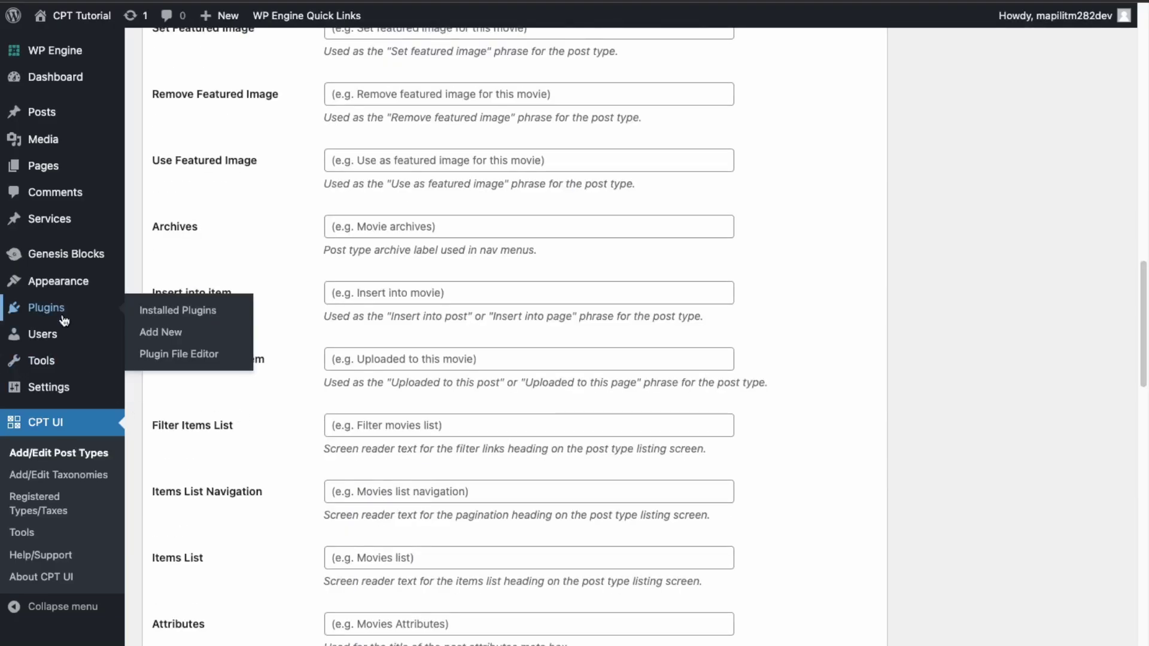
pyautogui.click(64, 312)
# Activate Advanced Custom Fields and start a new ACF field group.
pyautogui.click(206, 190)
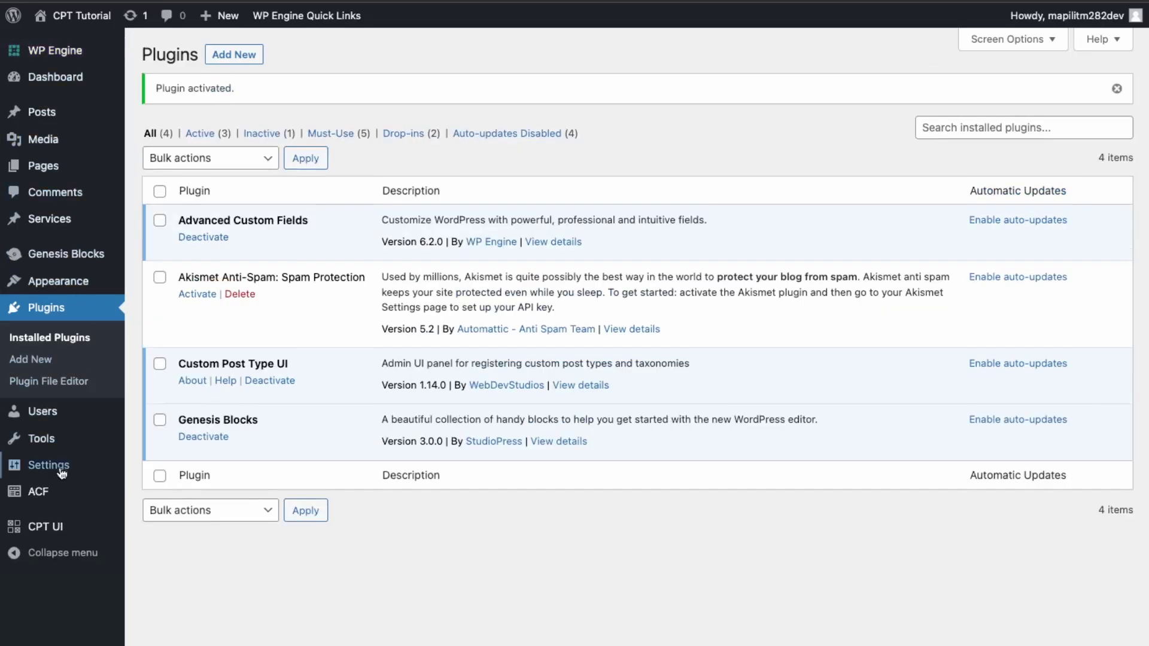
pyautogui.moveTo(54, 503)
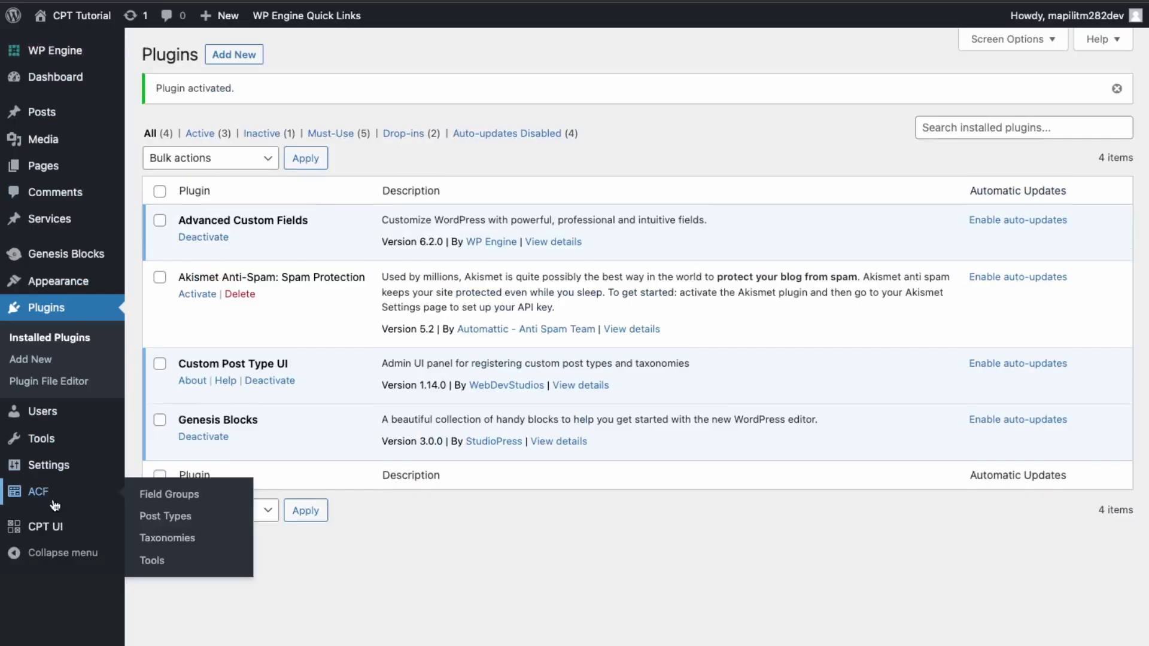
pyautogui.click(155, 518)
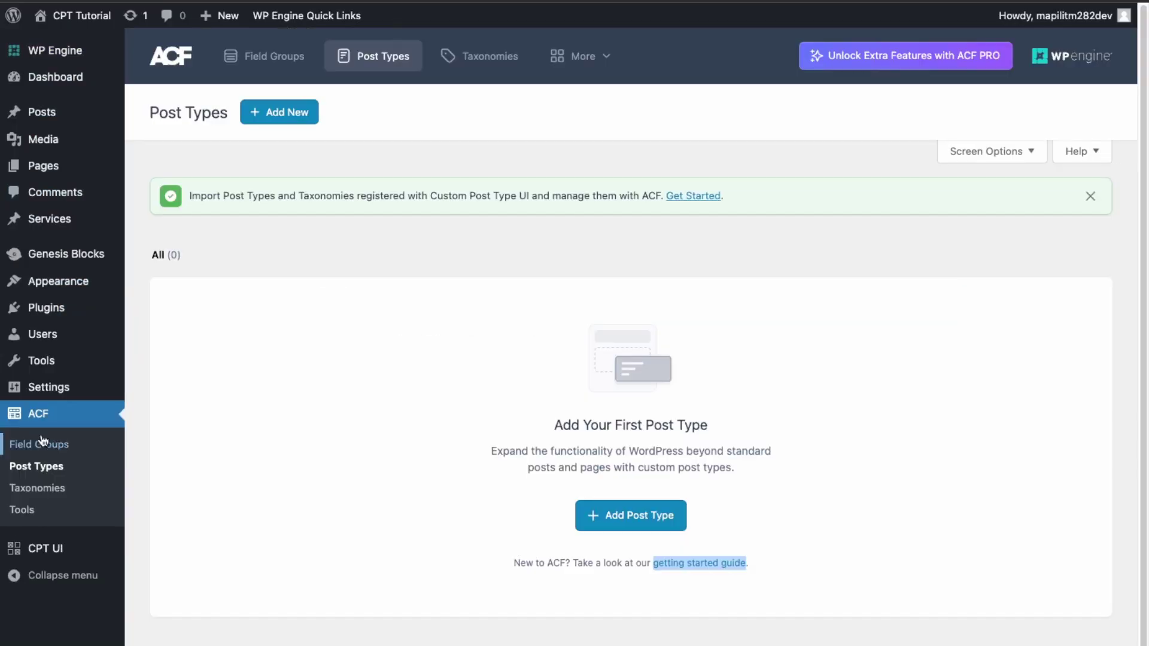
pyautogui.click(41, 442)
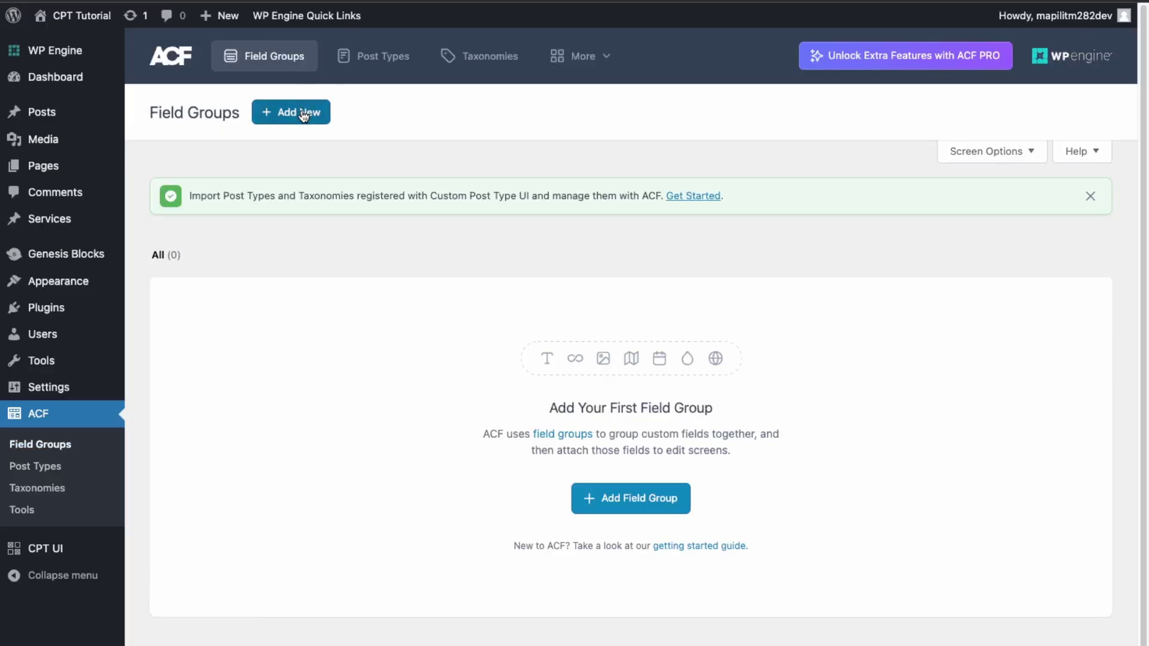
pyautogui.click(289, 111)
# Make the first field a Text Area labelled Service description, then add a second field.
pyautogui.click(242, 350)
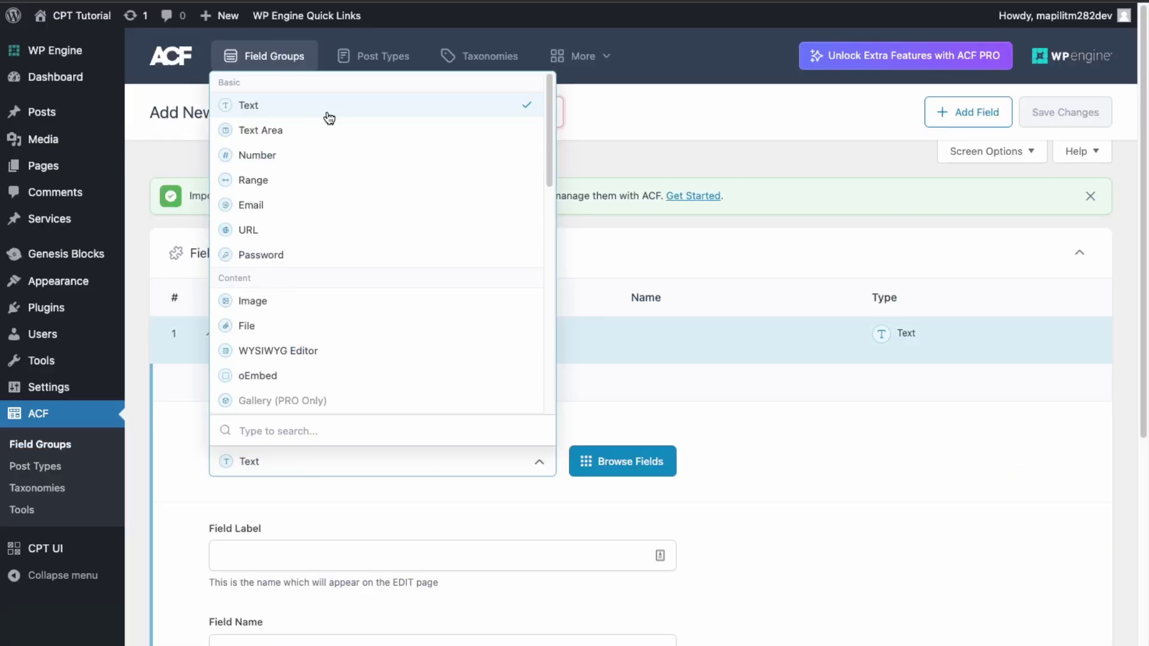
pyautogui.click(313, 133)
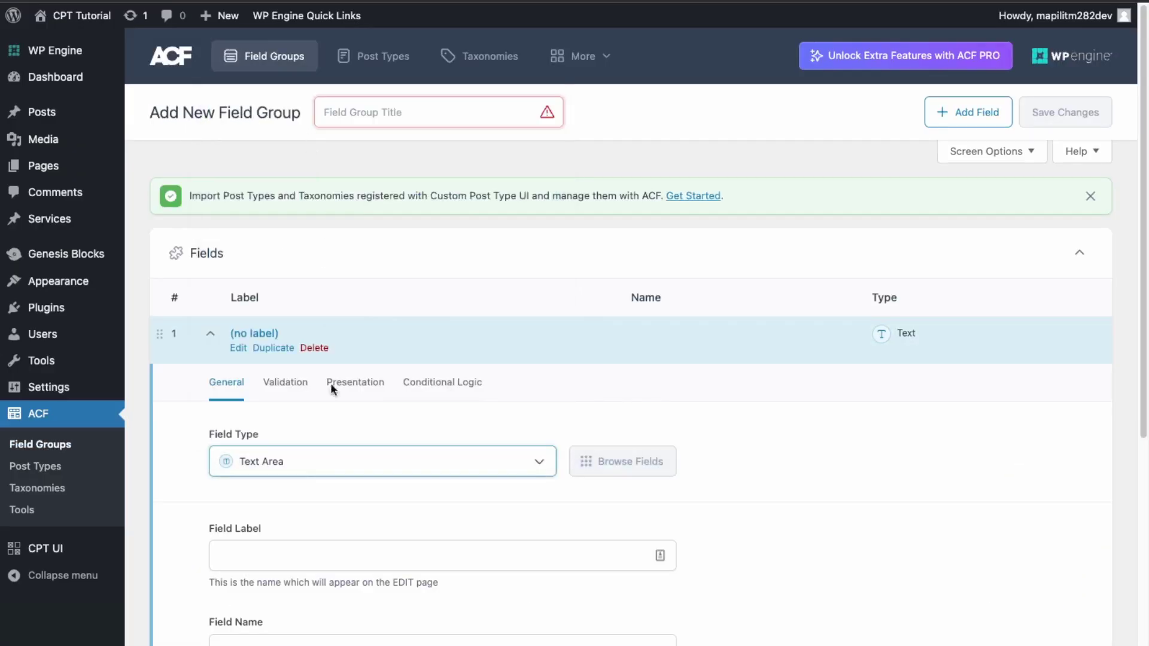
pyautogui.click(307, 561)
pyautogui.write('Servicc ')
pyautogui.write('description')
pyautogui.press('Tab')
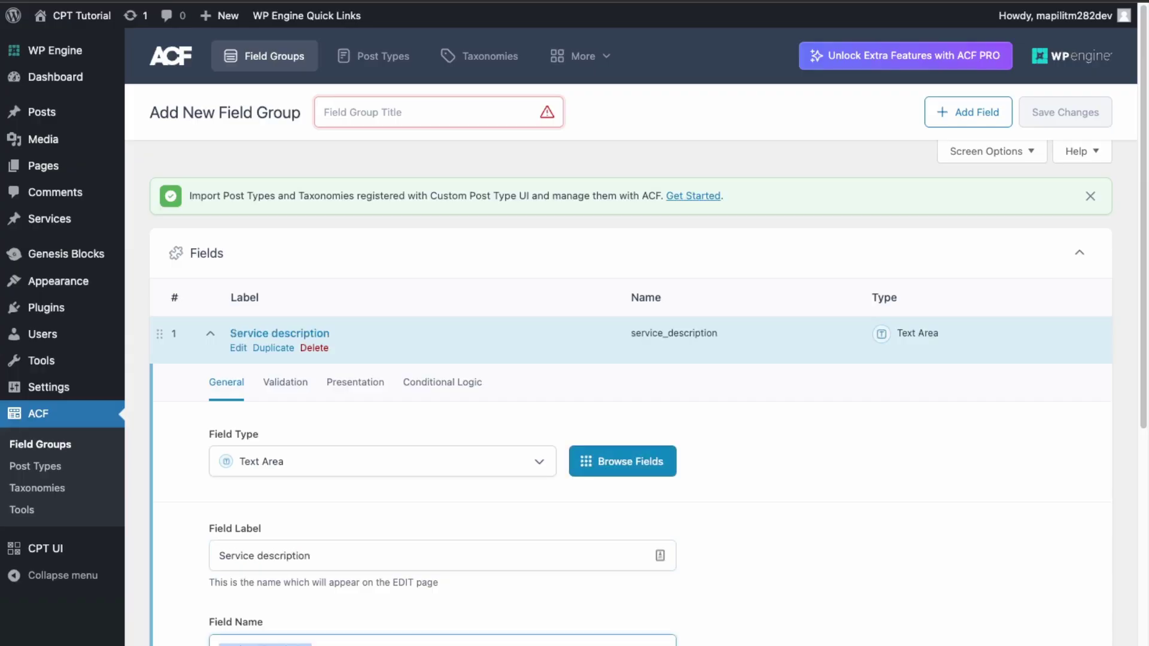
pyautogui.scroll(-3, 346, 619)
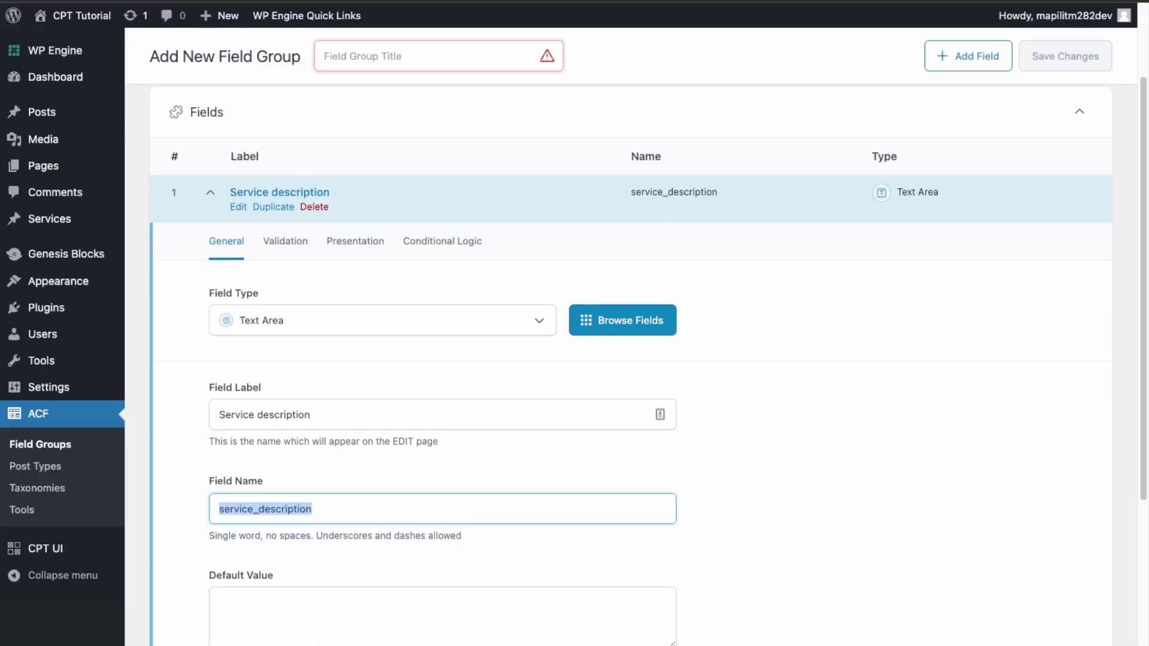
pyautogui.press('Return')
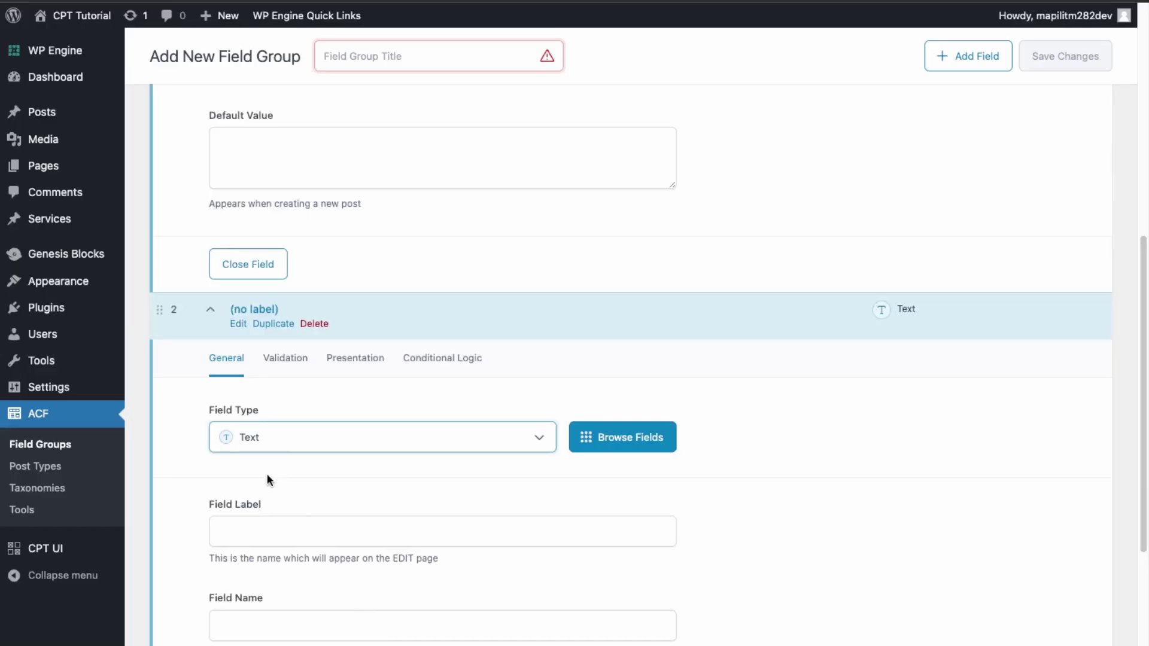
# Make the second field a Select labelled 'Service Category'.
pyautogui.click(371, 446)
pyautogui.scroll(-2, 377, 557)
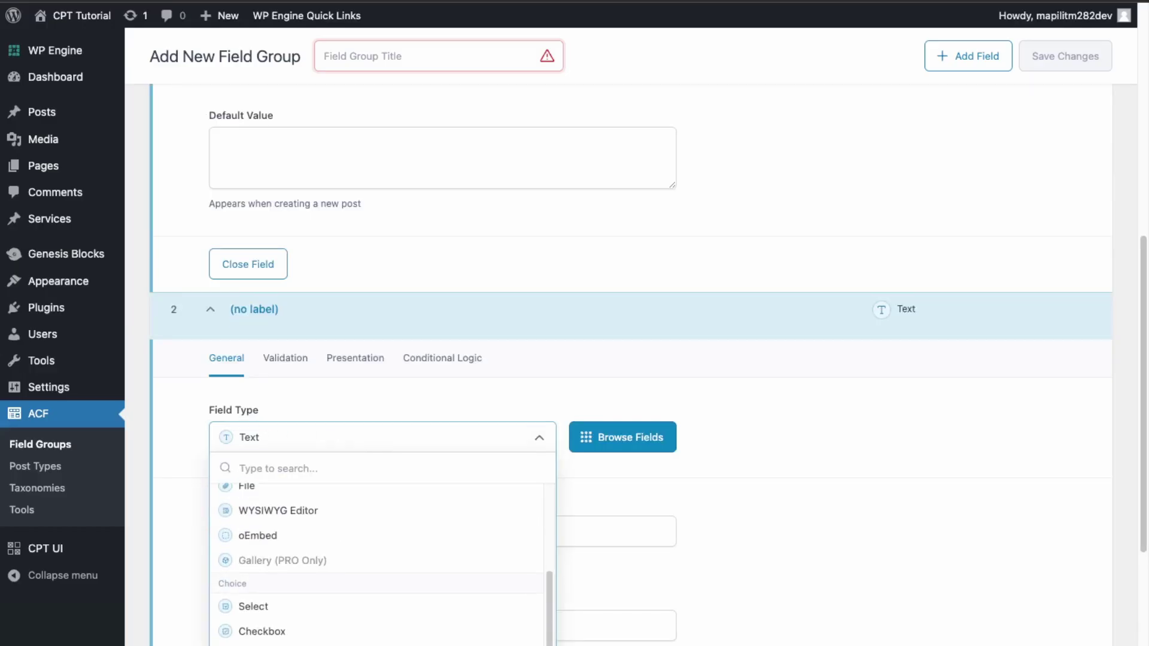
pyautogui.click(253, 606)
pyautogui.click(268, 538)
pyautogui.write('Service Category')
pyautogui.press('Tab')
pyautogui.press('Tab')
# Enter the select choices, ending with just Cosmetic and General.
pyautogui.scroll(-3, 311, 643)
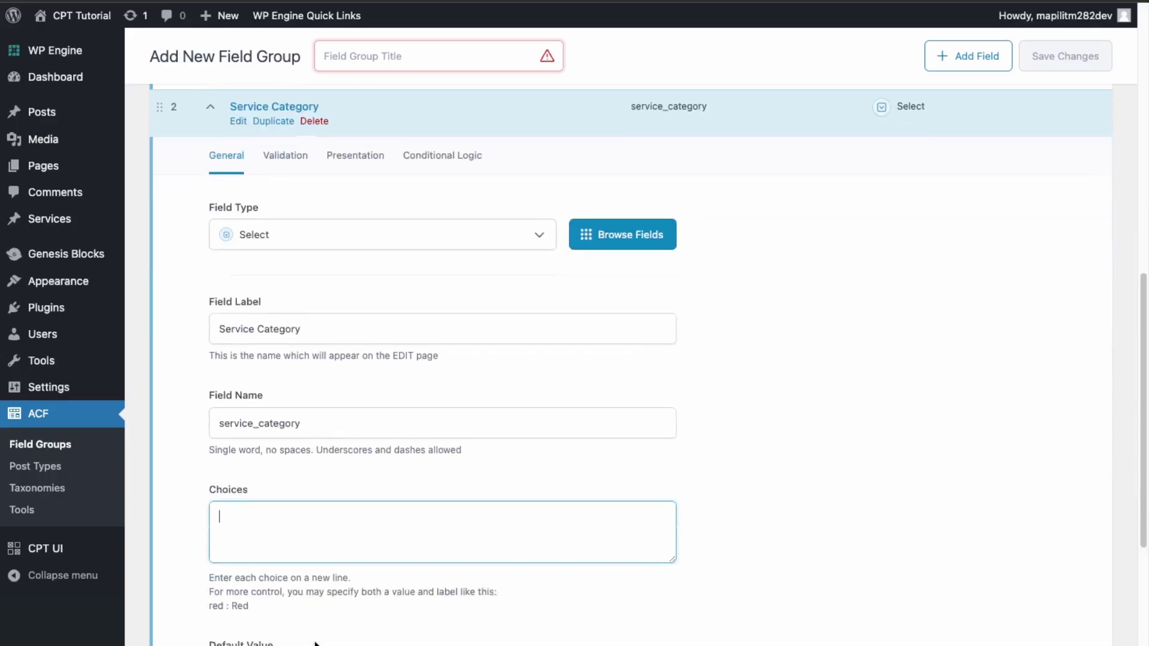
pyautogui.write('teeth whitening')
pyautogui.press('Return')
pyautogui.write('teeth clea')
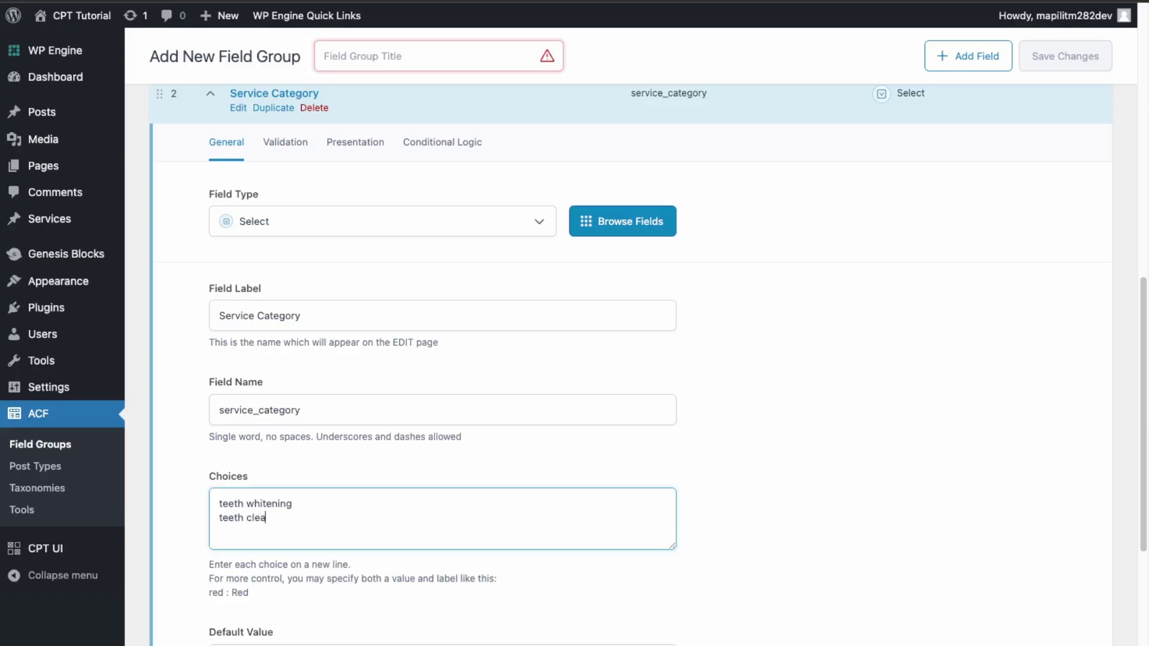
pyautogui.write('ning braces')
pyautogui.scroll(1, 321, 249)
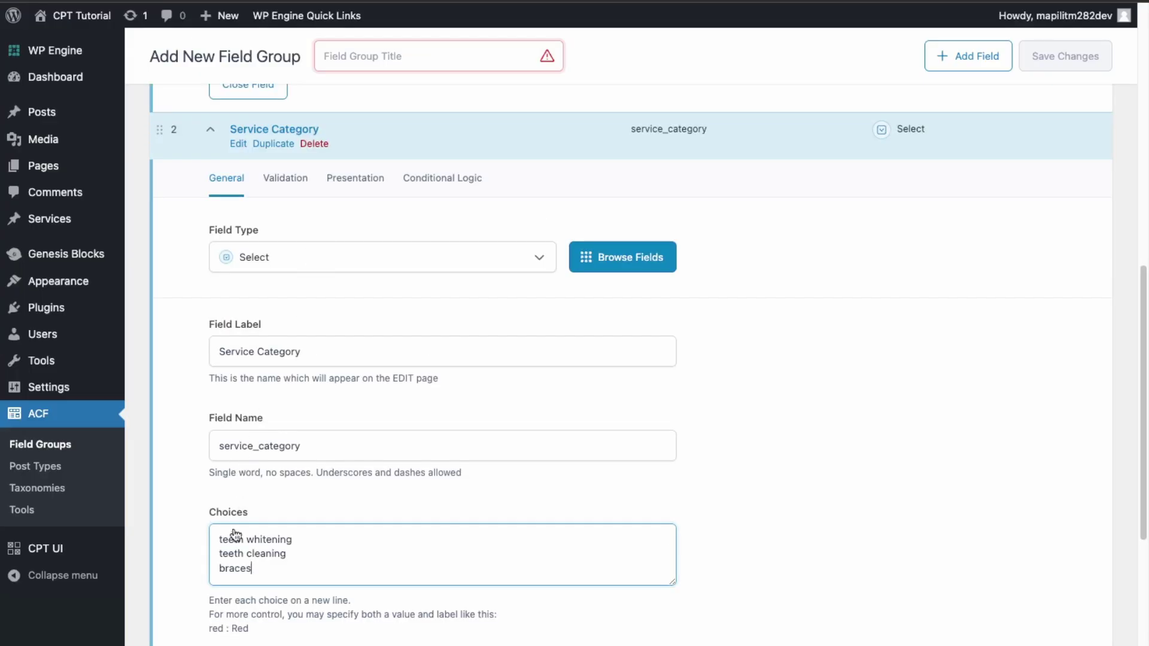
pyautogui.moveTo(267, 573); pyautogui.dragTo(209, 533)
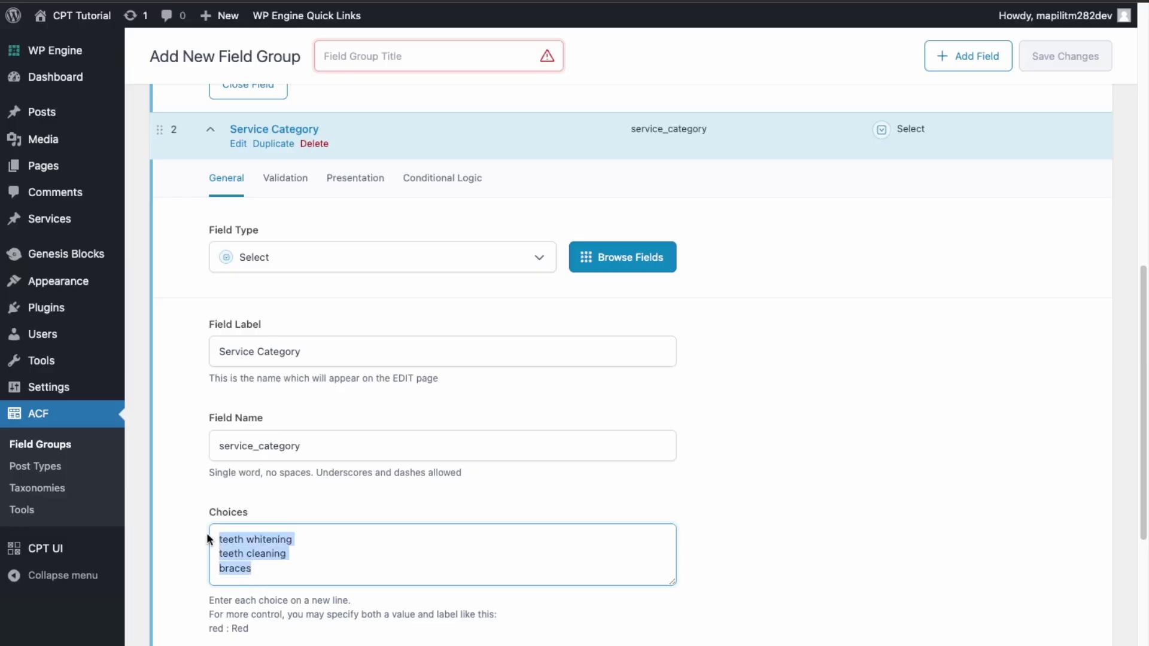
pyautogui.write('cosmetic')
pyautogui.press('Return')
pyautogui.write('General')
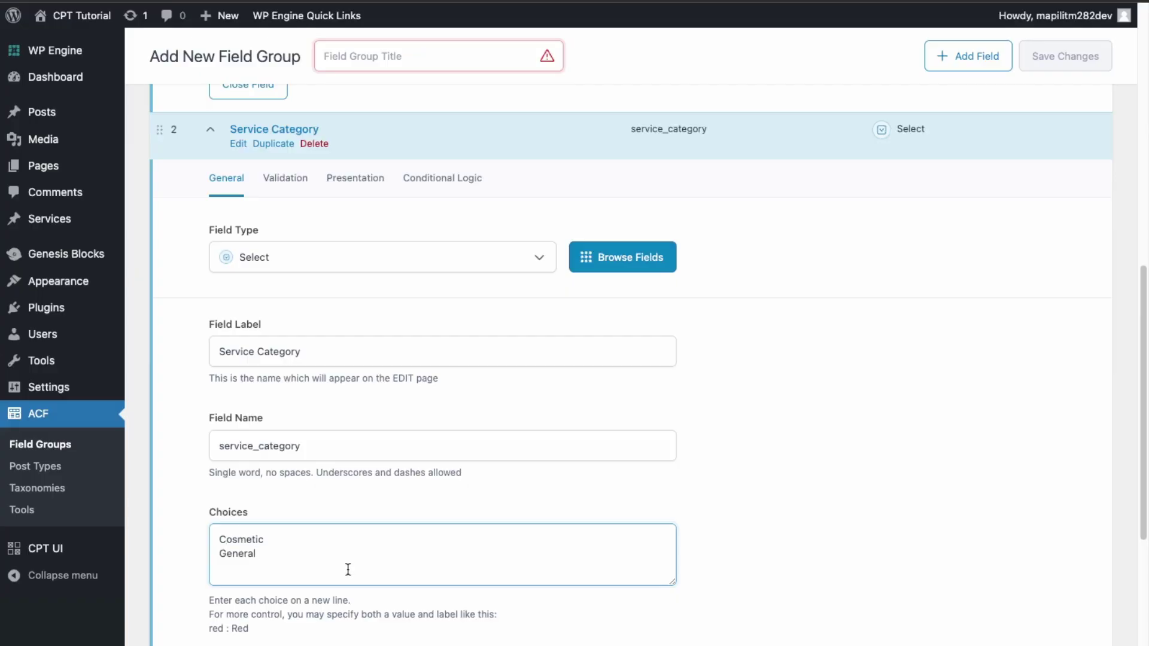
pyautogui.scroll(-3, 354, 524)
pyautogui.scroll(-10, 353, 523)
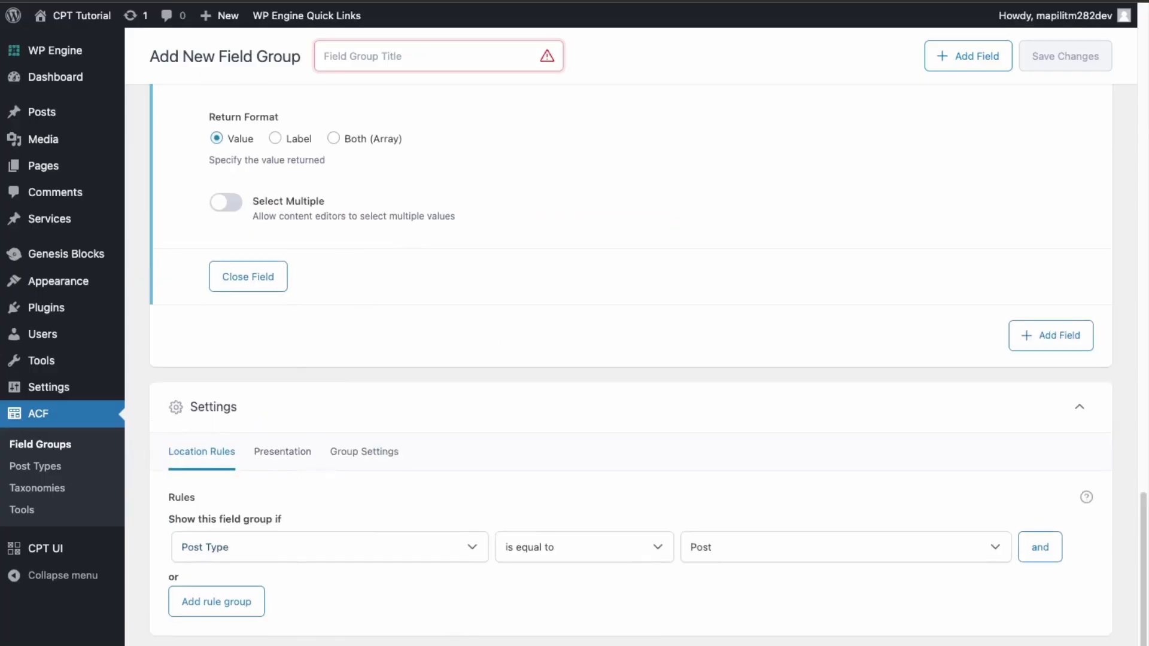
# Show the field group on Service posts, title it 'Services' and publish it.
pyautogui.click(813, 547)
pyautogui.click(788, 575)
pyautogui.scroll(15, 441, 583)
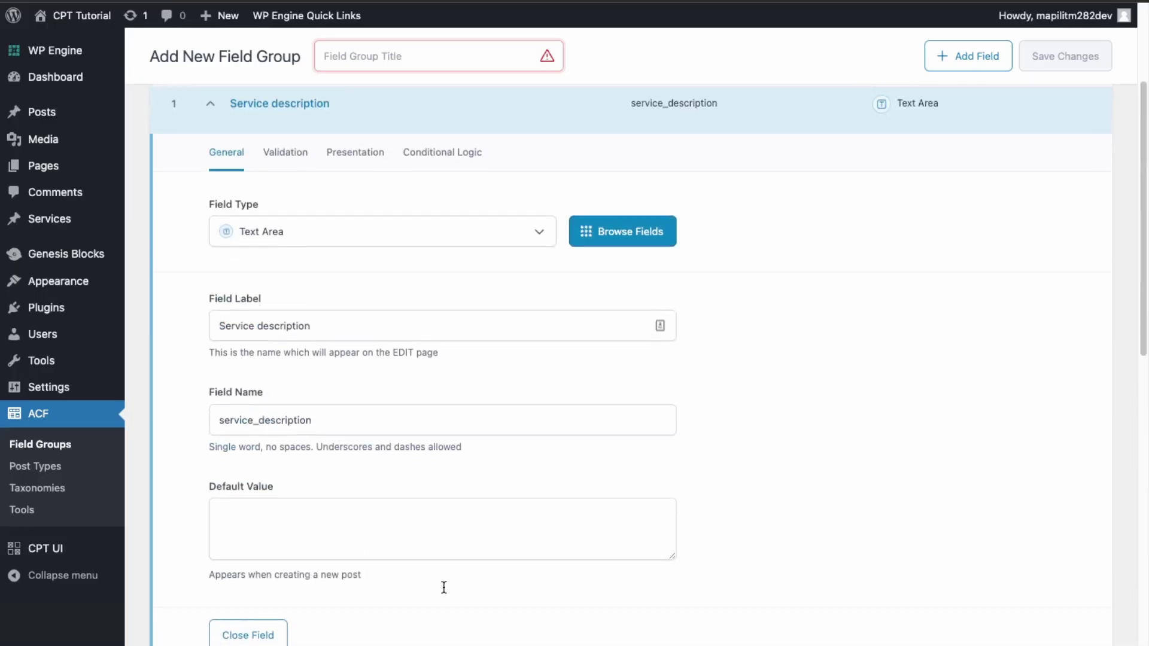
pyautogui.click(422, 117)
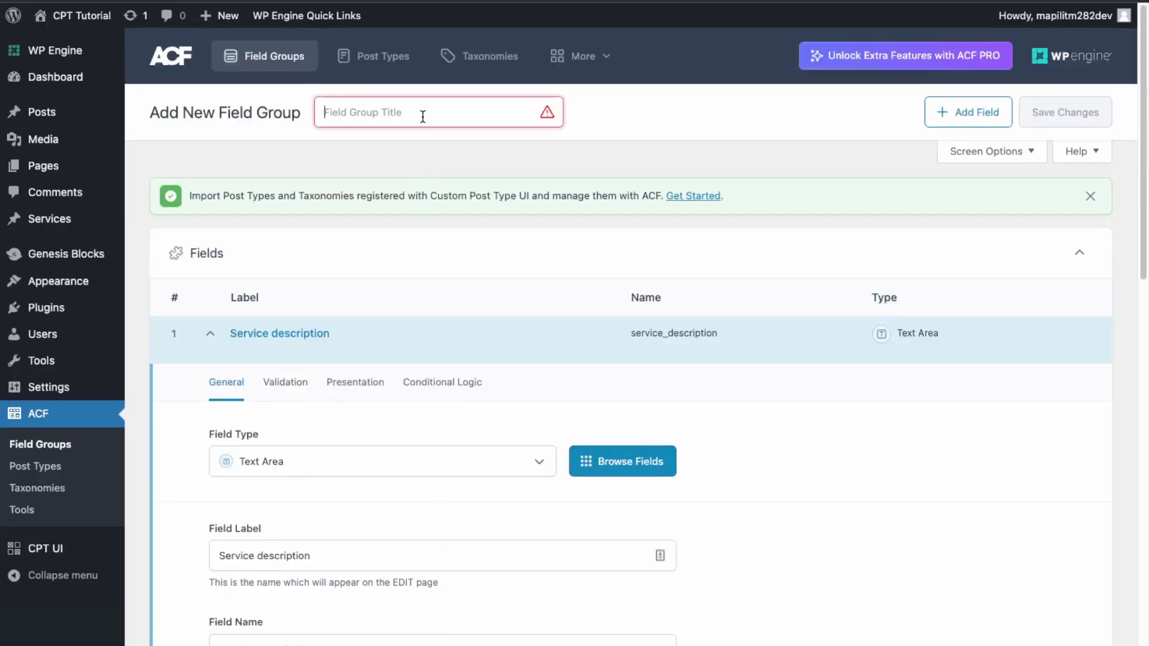
pyautogui.write('Services')
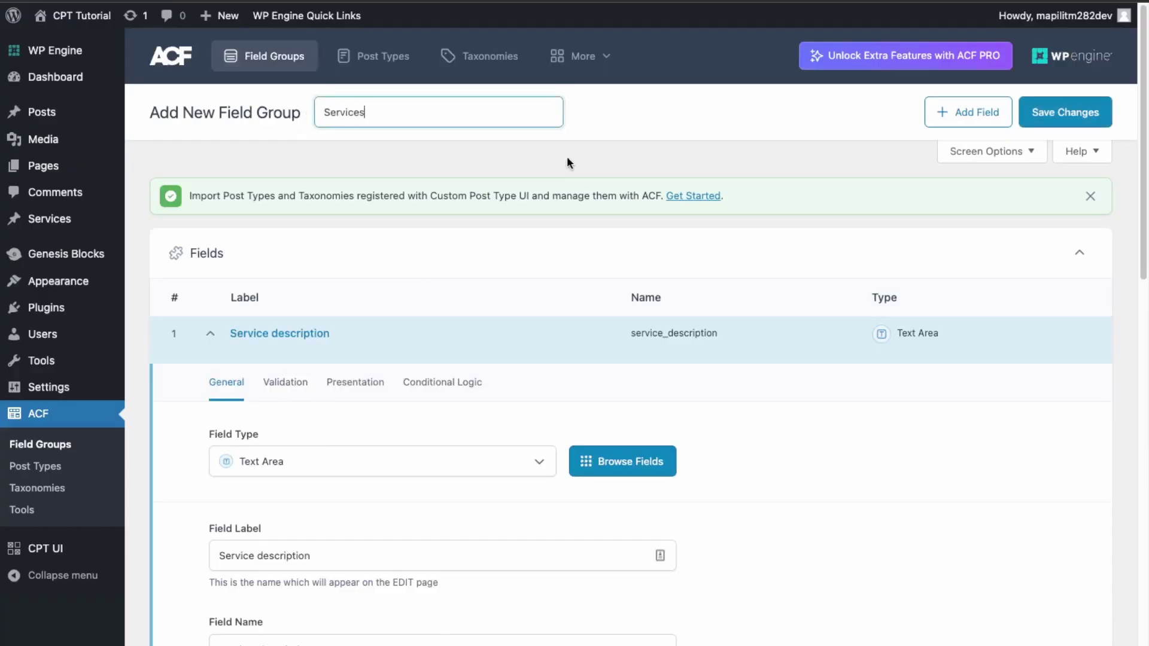
pyautogui.click(1092, 113)
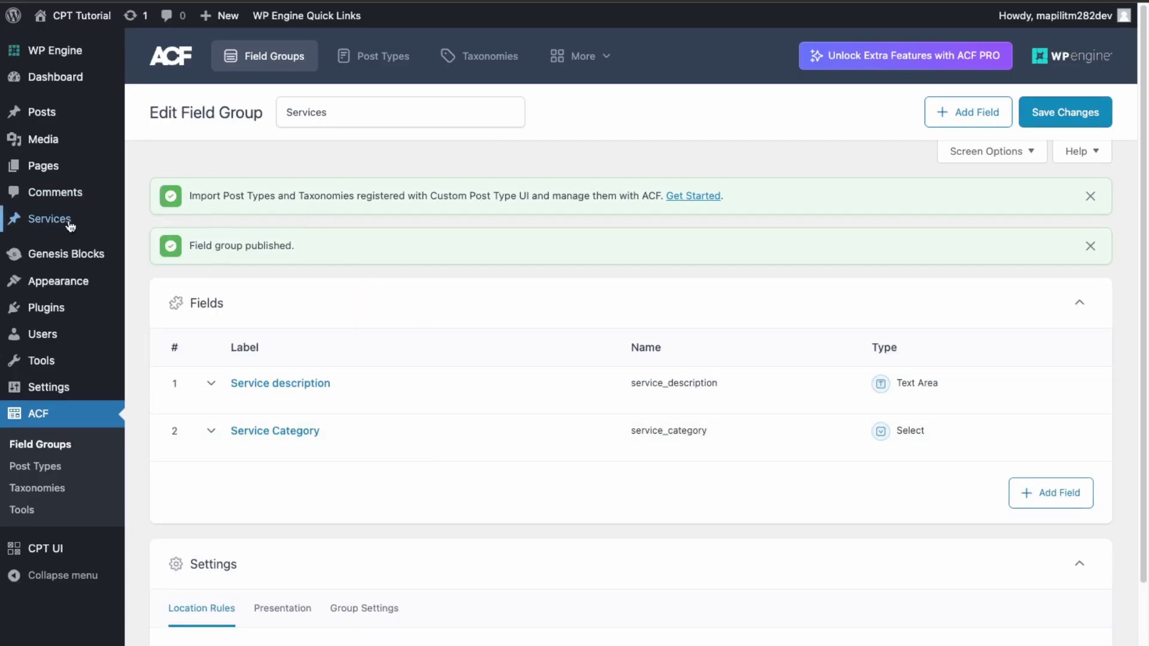
pyautogui.moveTo(71, 223)
pyautogui.click(188, 247)
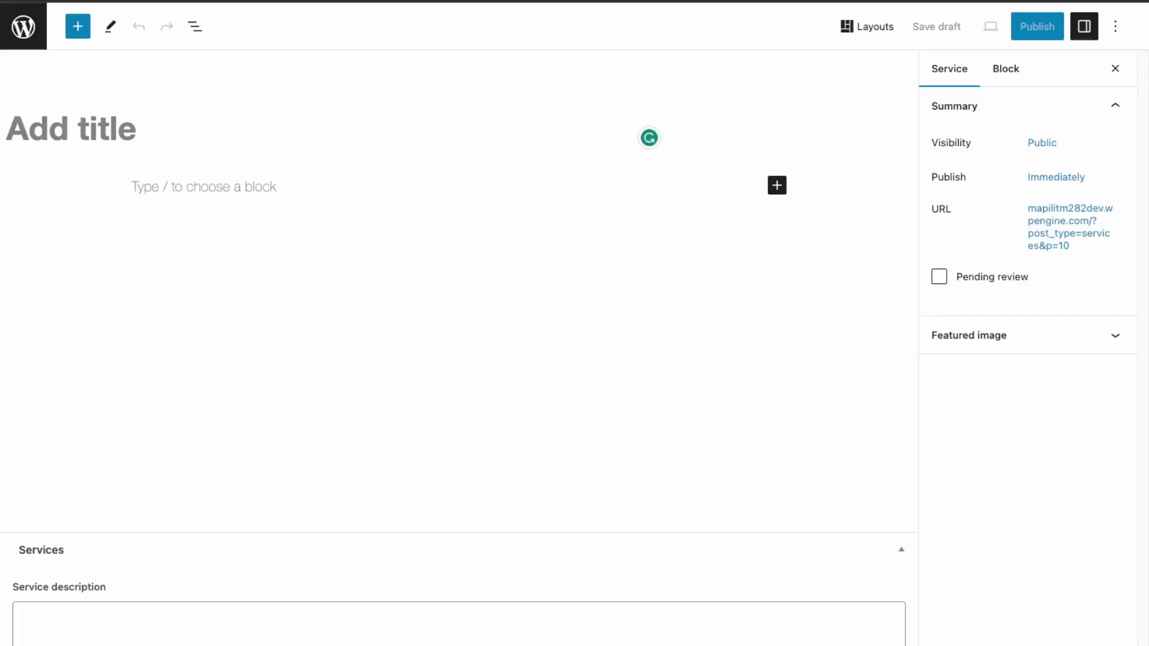
pyautogui.click(989, 350)
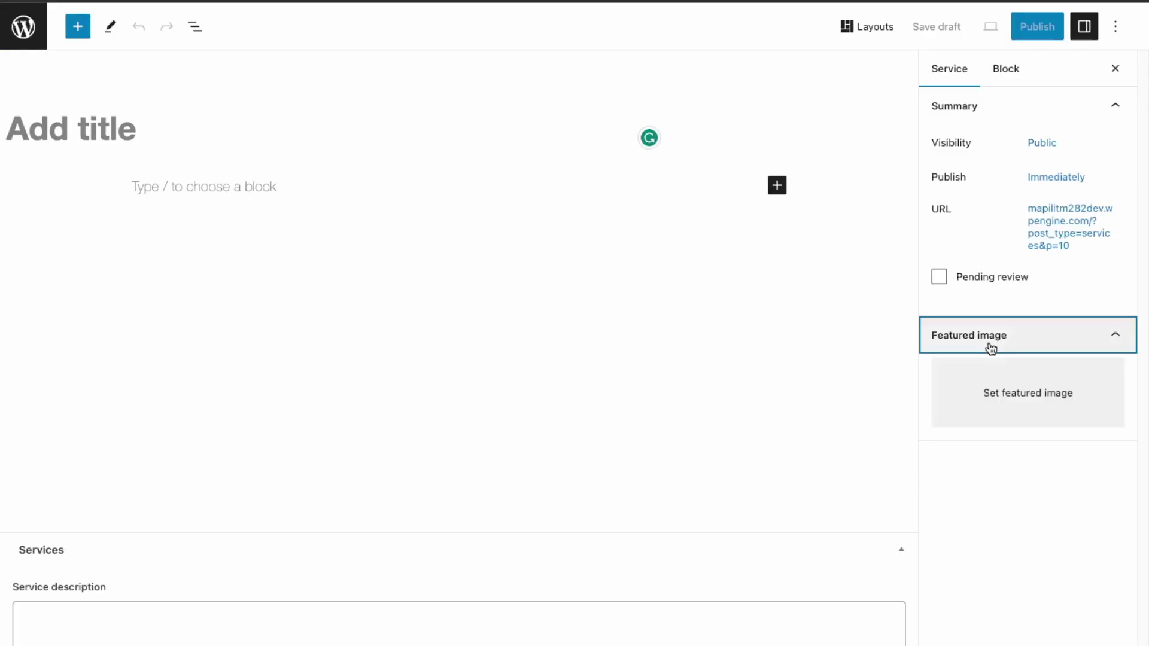
pyautogui.click(280, 248)
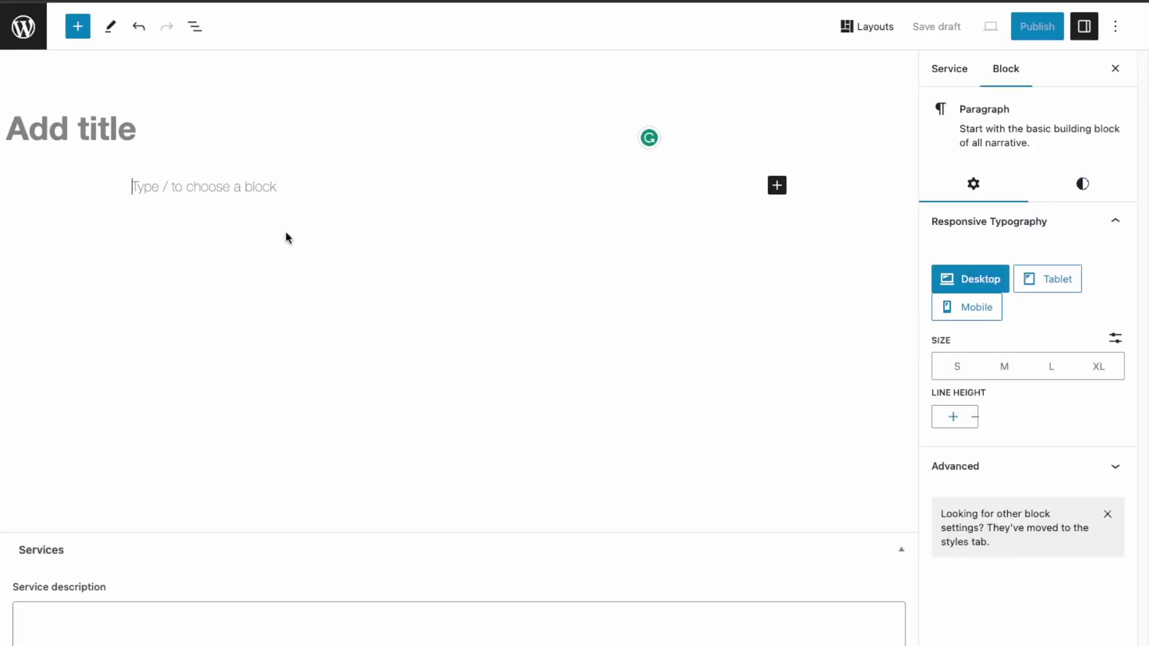
pyautogui.click(350, 635)
pyautogui.click(317, 270)
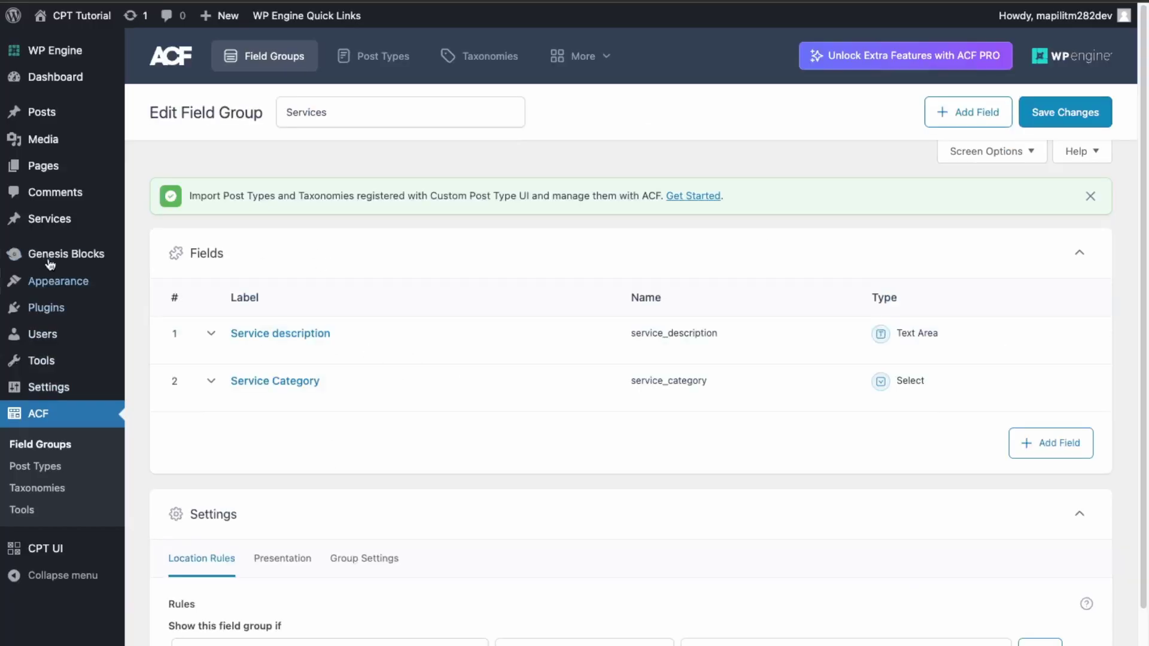
# Untick Editor under Supports on the services post type in CPT UI.
pyautogui.moveTo(82, 550)
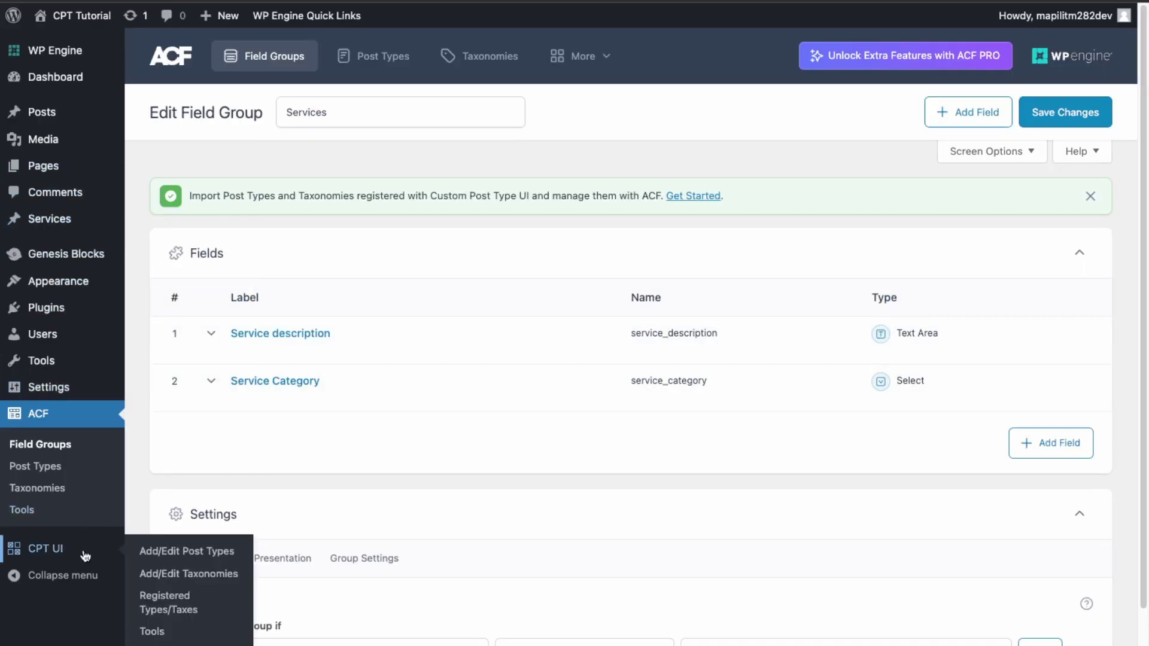
pyautogui.click(169, 556)
pyautogui.scroll(-20, 335, 436)
pyautogui.scroll(-20, 335, 435)
pyautogui.click(353, 407)
pyautogui.scroll(-3, 407, 471)
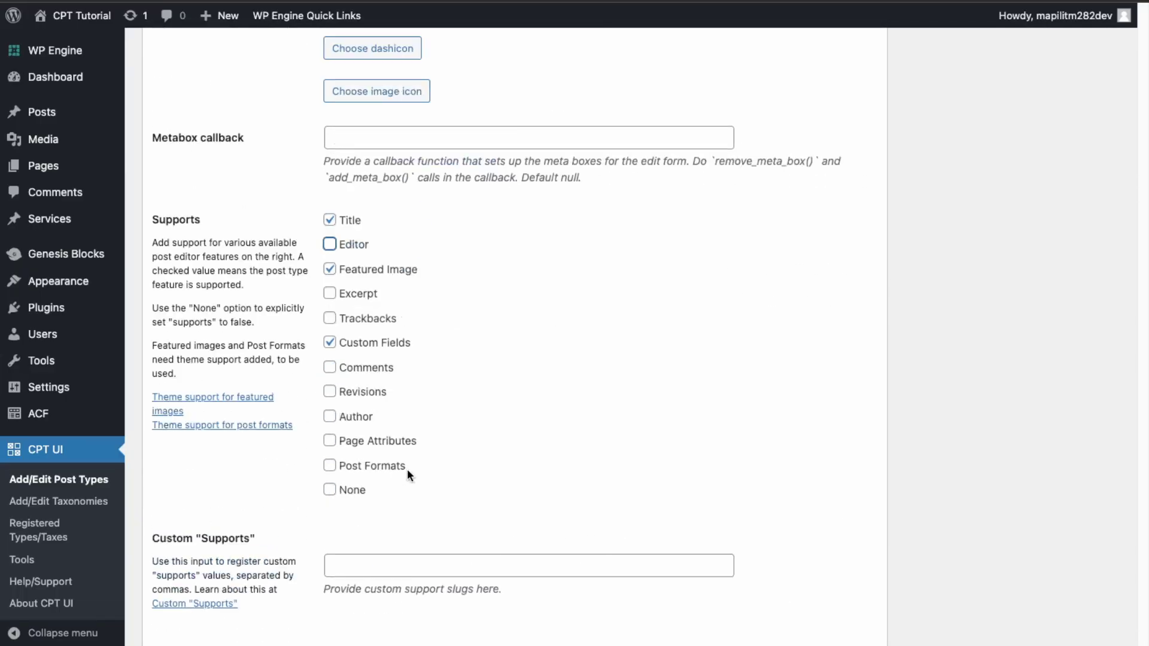
pyautogui.scroll(1, 407, 469)
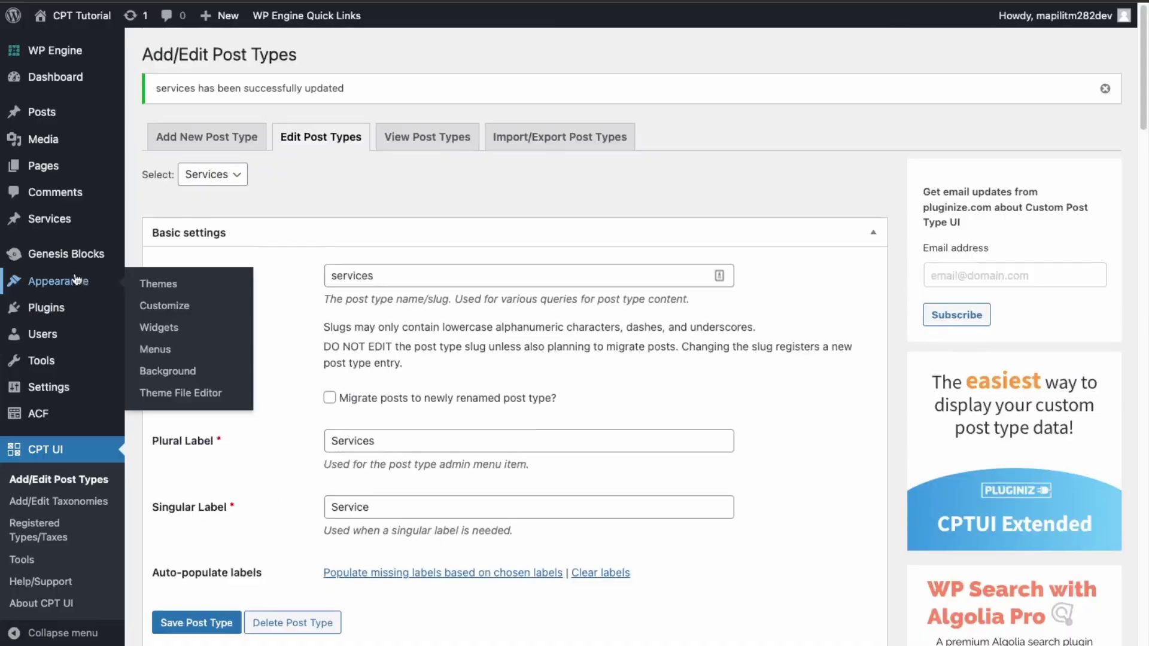
pyautogui.moveTo(129, 222)
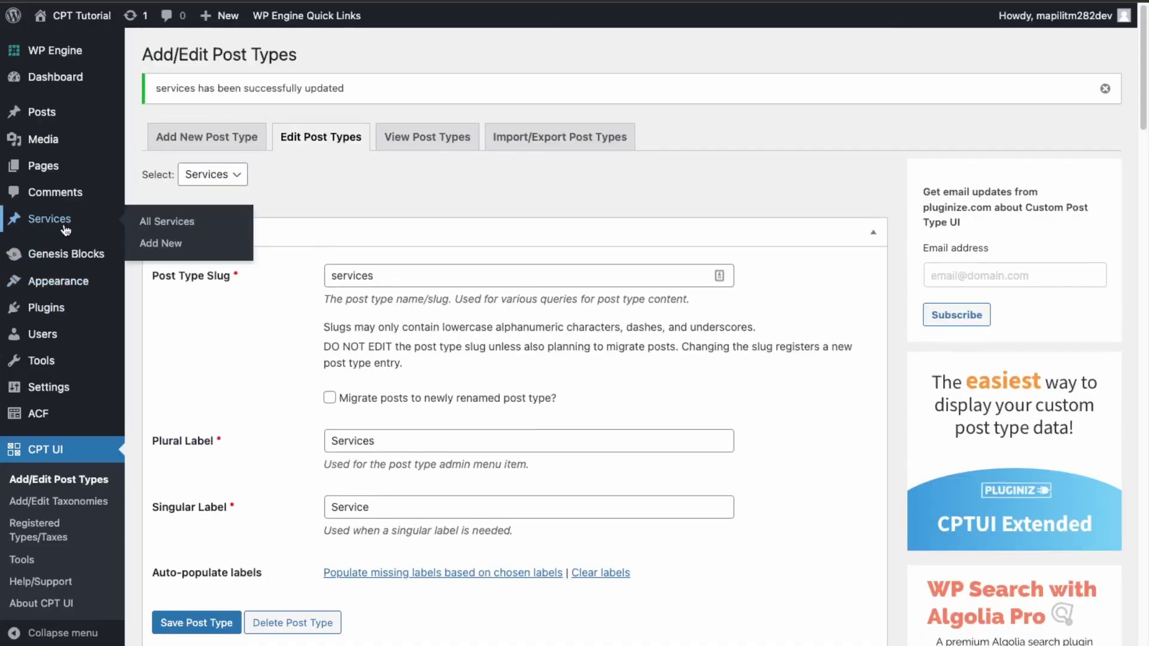
# Begin a new Service post, entering 'Teeth Cl' as its title.
pyautogui.click(153, 246)
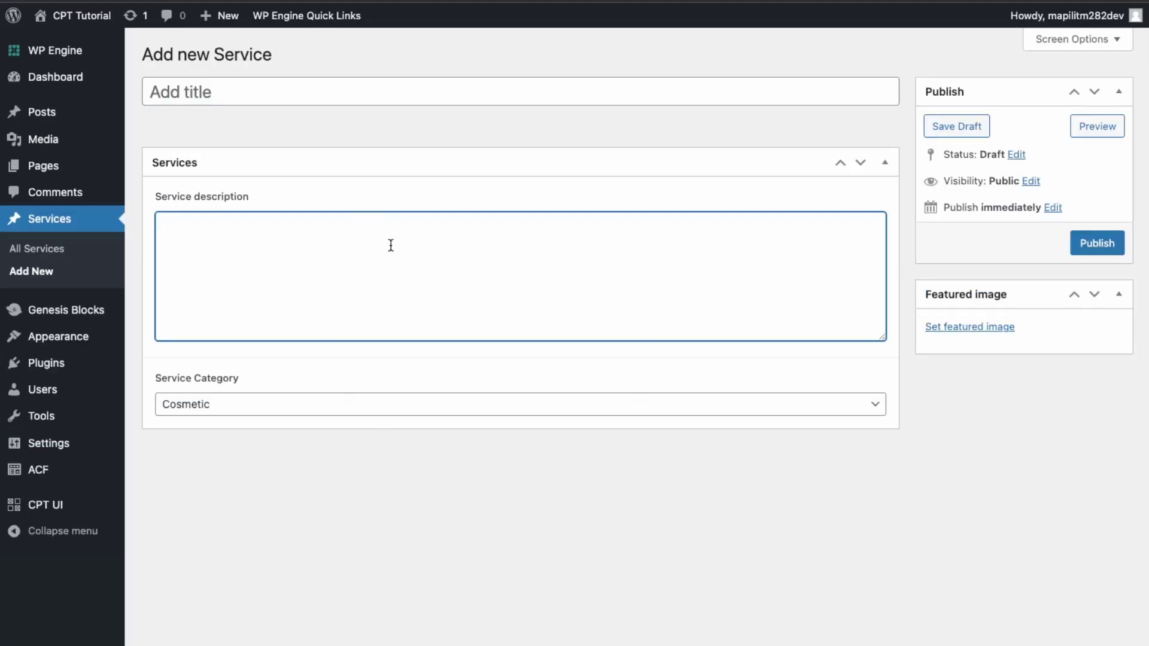
pyautogui.click(259, 88)
pyautogui.write('Teeth Cleaning')
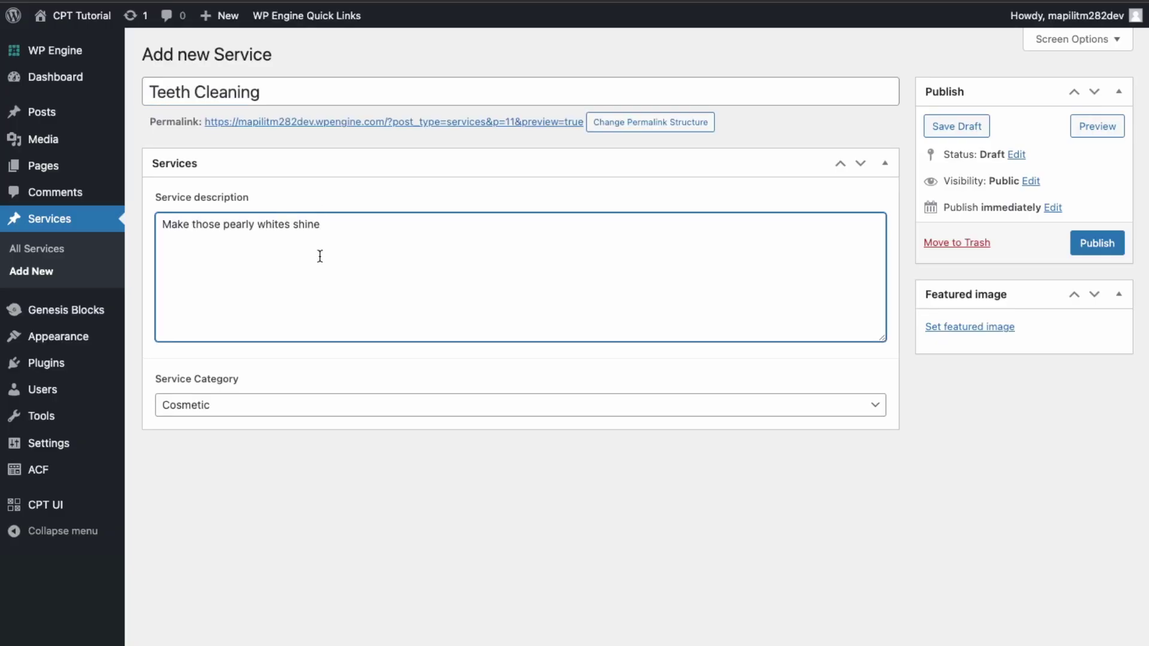
# Switch the permalink structure to Post name, then begin another new Service.
pyautogui.click(622, 127)
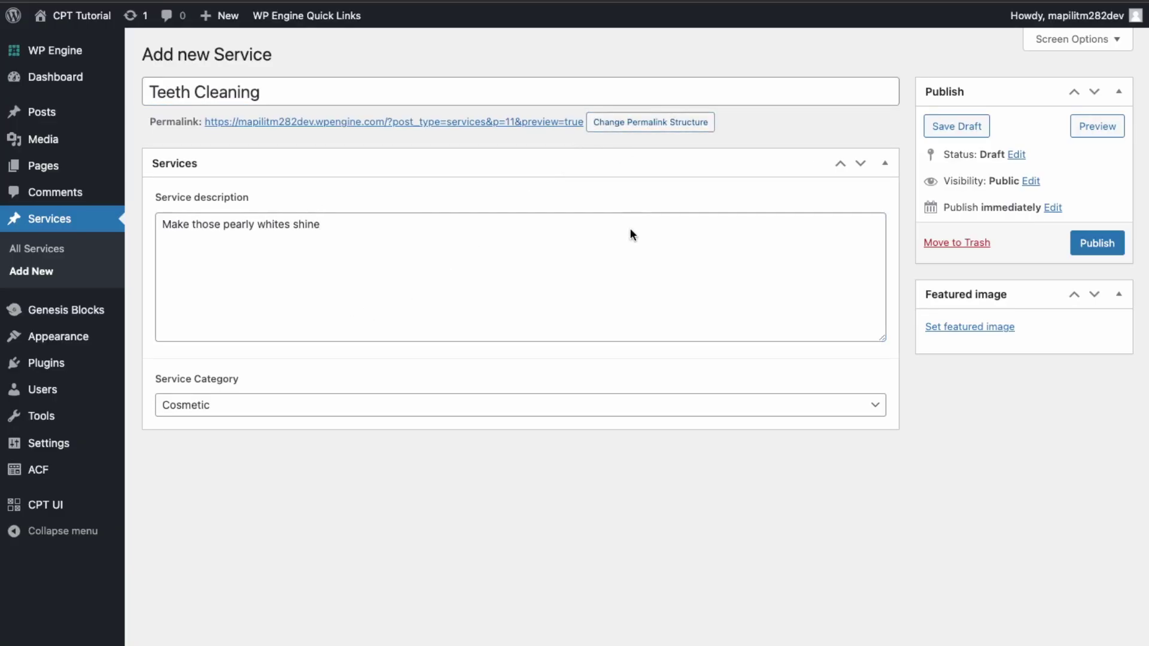
pyautogui.press('Tab')
pyautogui.press('Return')
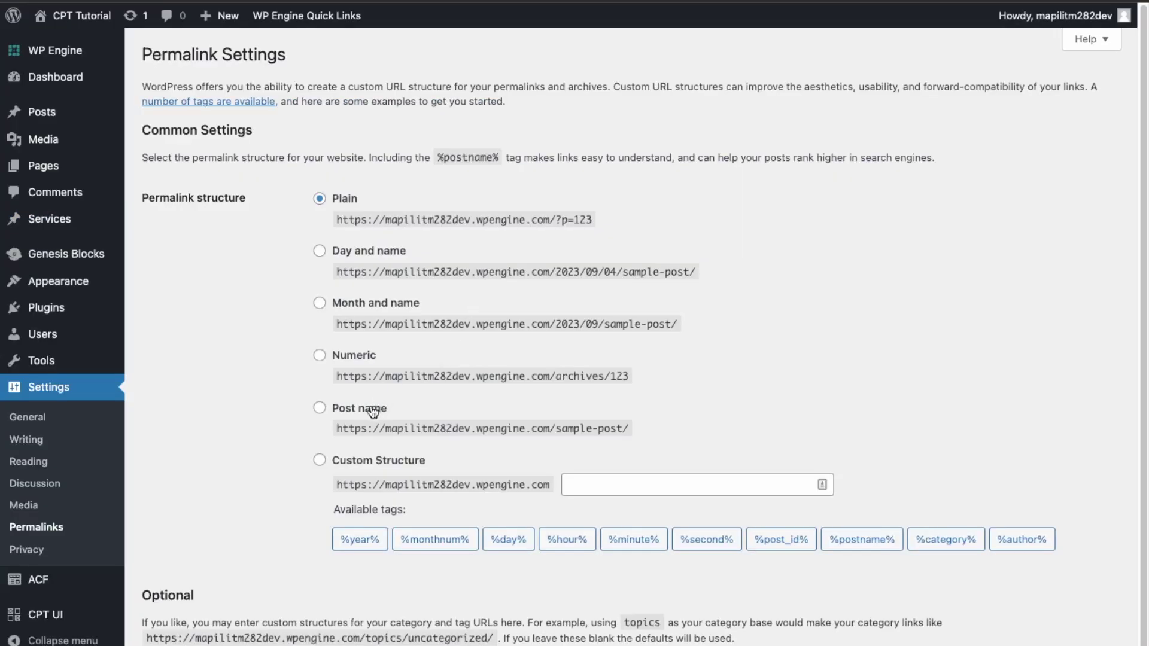
pyautogui.click(366, 410)
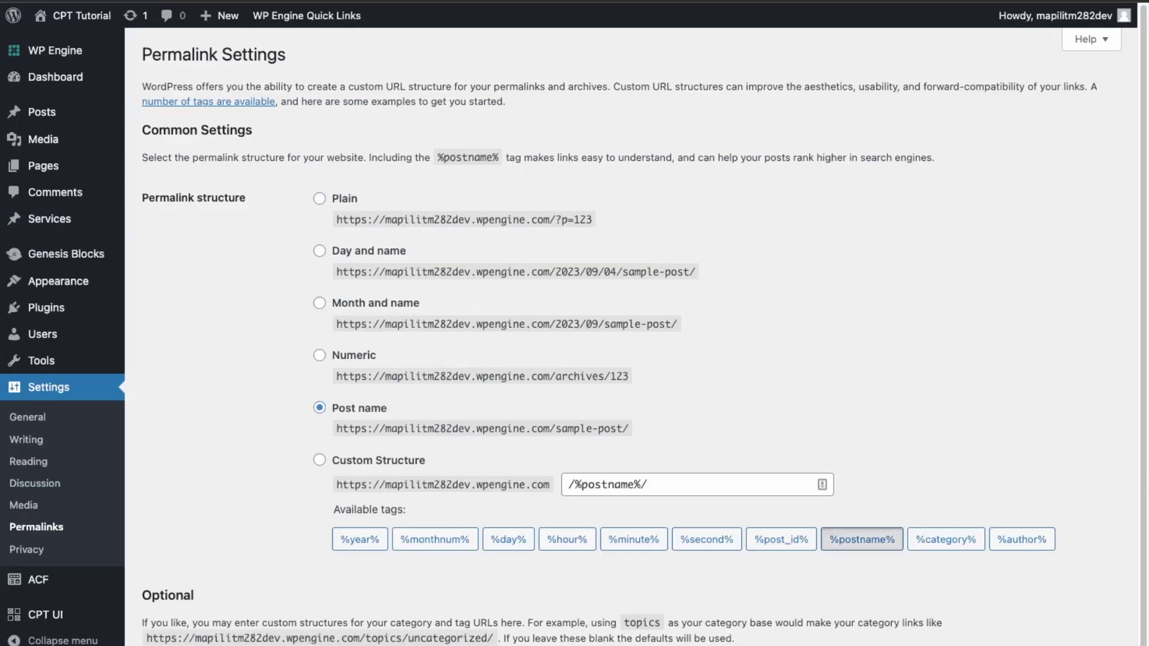
pyautogui.moveTo(27, 227)
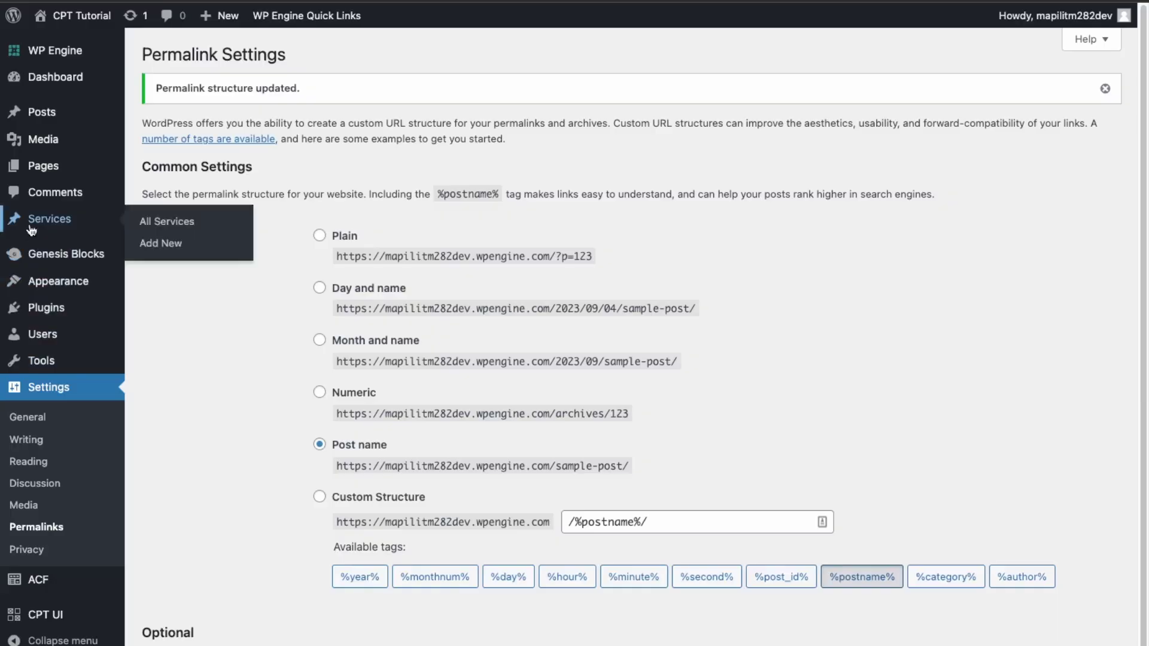
pyautogui.click(154, 244)
# Title the service Teeth Whitening, give it a featured smile image, publish it and view it.
pyautogui.write('Teeth Whitening')
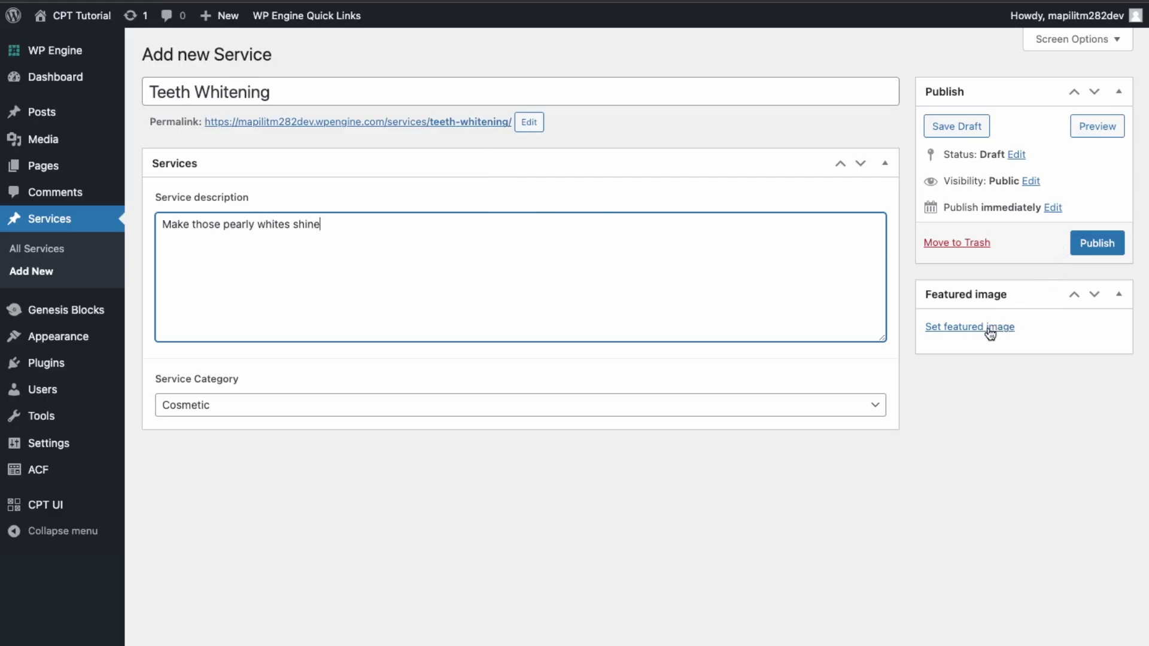
pyautogui.click(970, 326)
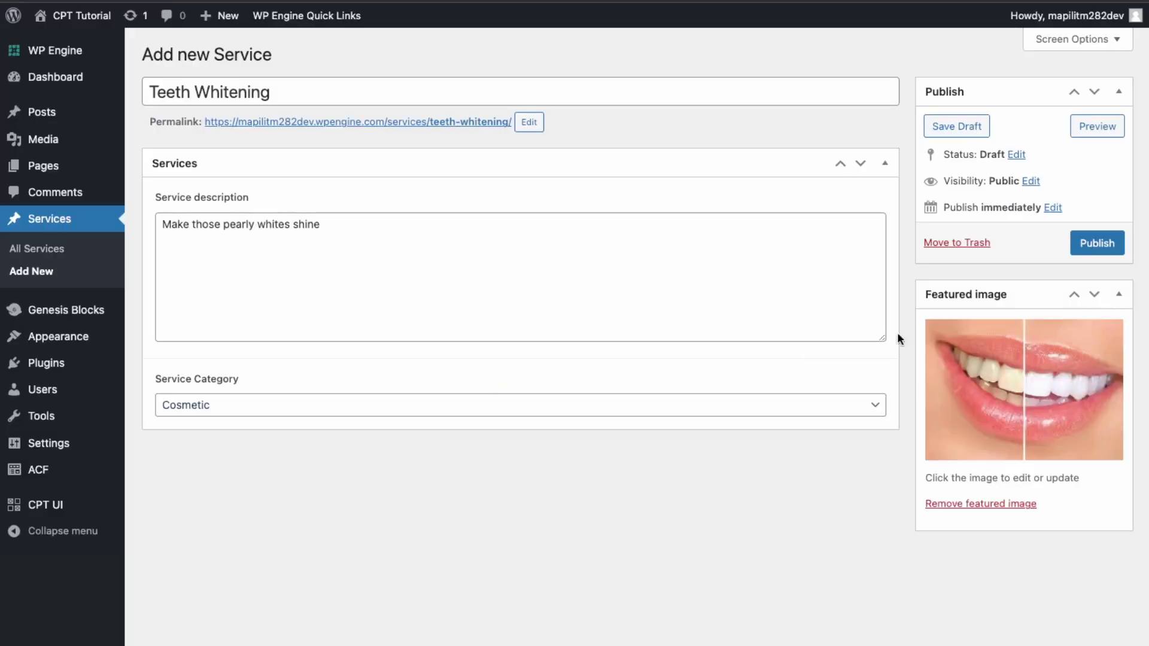
pyautogui.click(1097, 243)
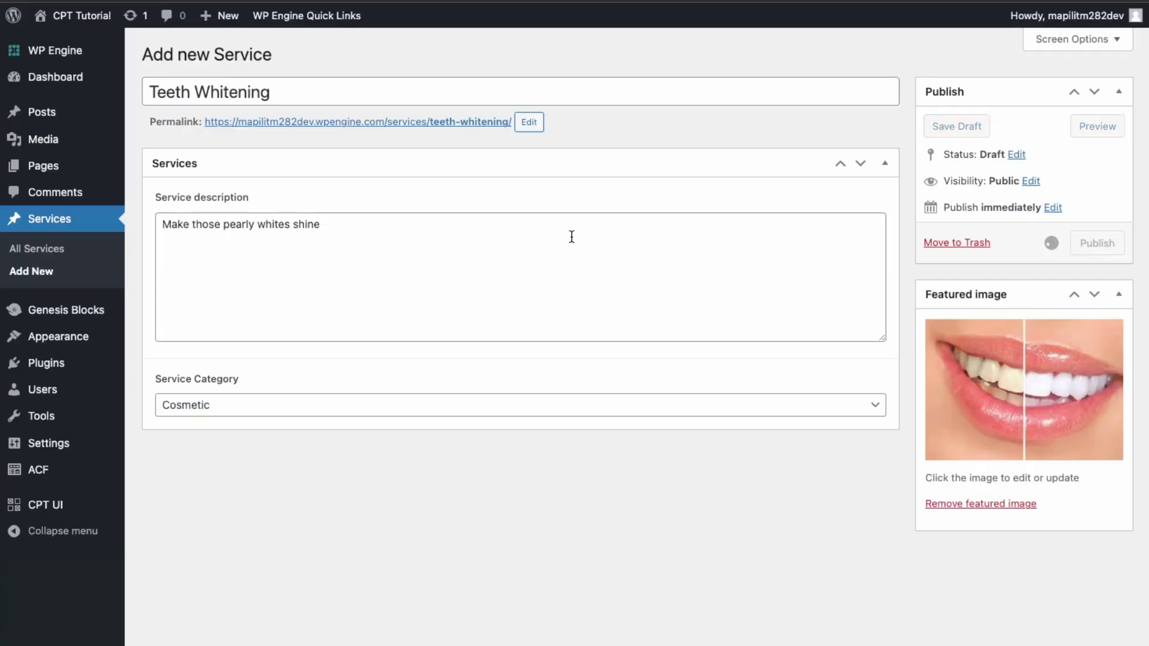
pyautogui.click(245, 91)
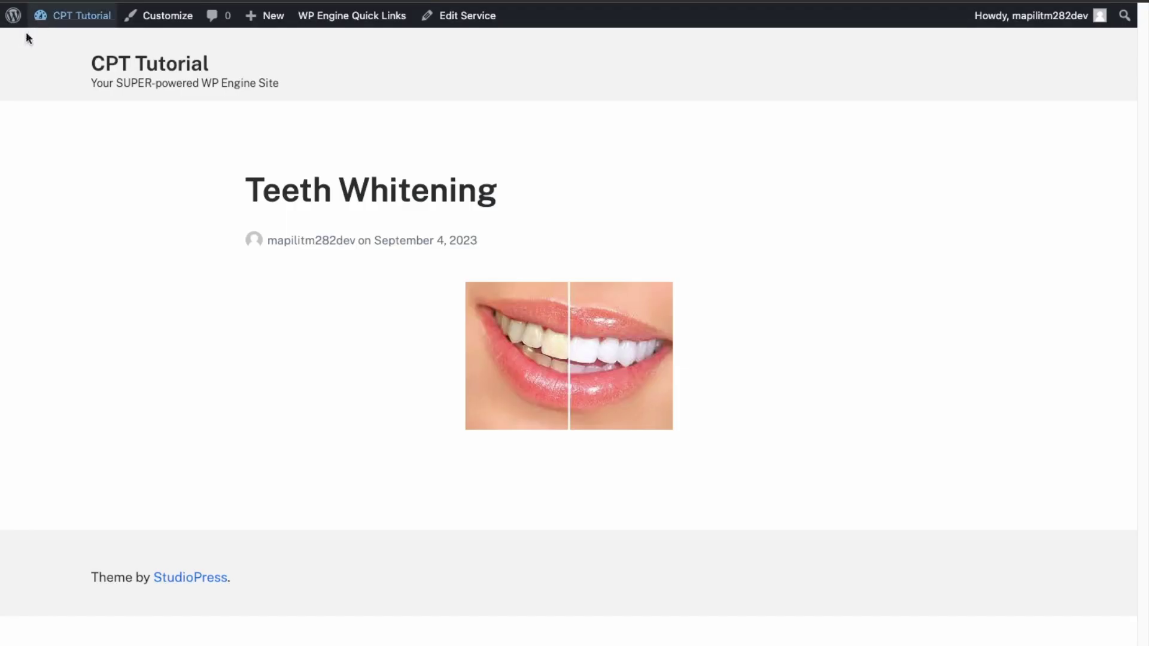
pyautogui.hotkey('alt', 'Left')
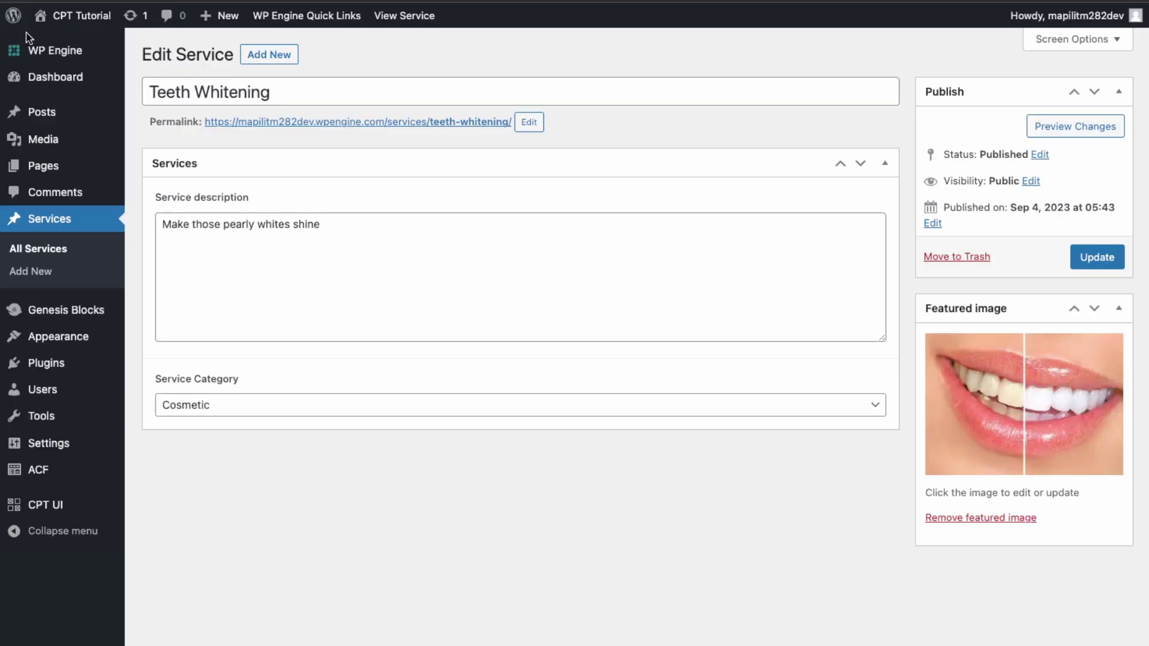
# Create a service retitled from Braces to Veneers with a smile illustration as featured image.
pyautogui.click(278, 57)
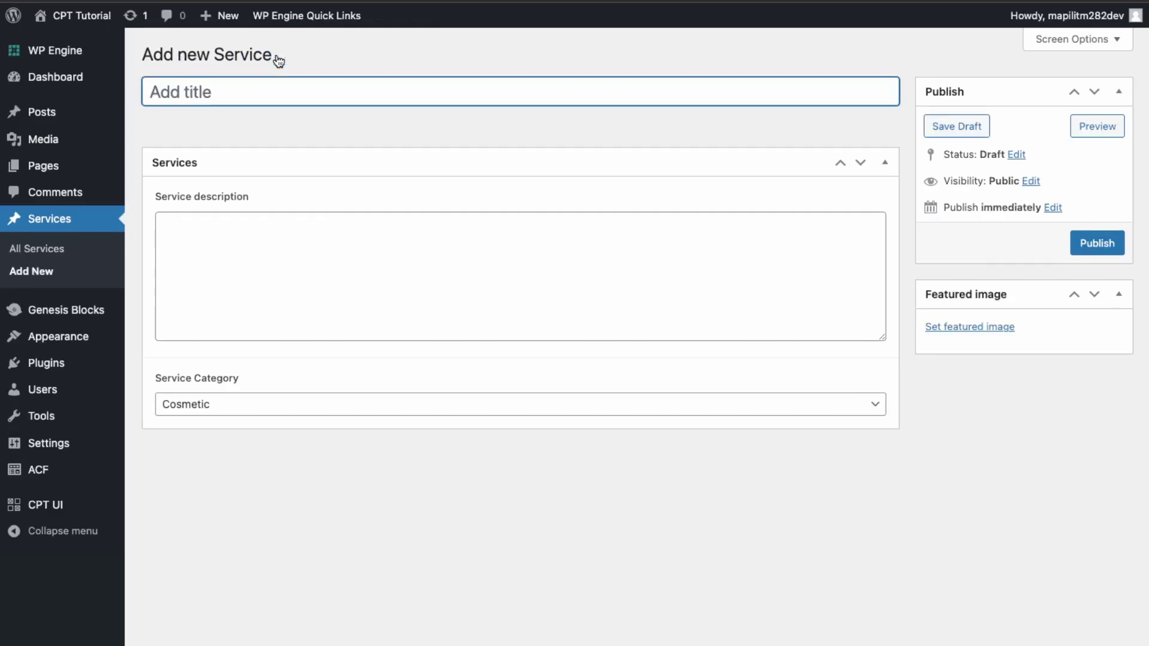
pyautogui.write('Braces')
pyautogui.click(362, 404)
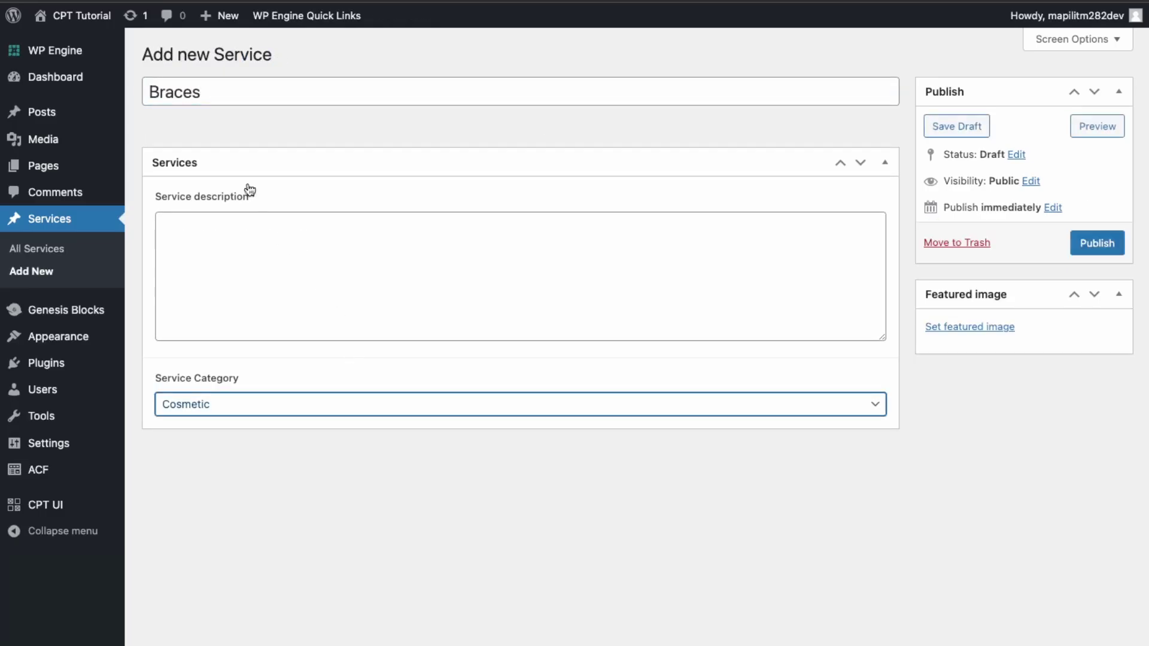
pyautogui.doubleClick(174, 91)
pyautogui.write('Veneers')
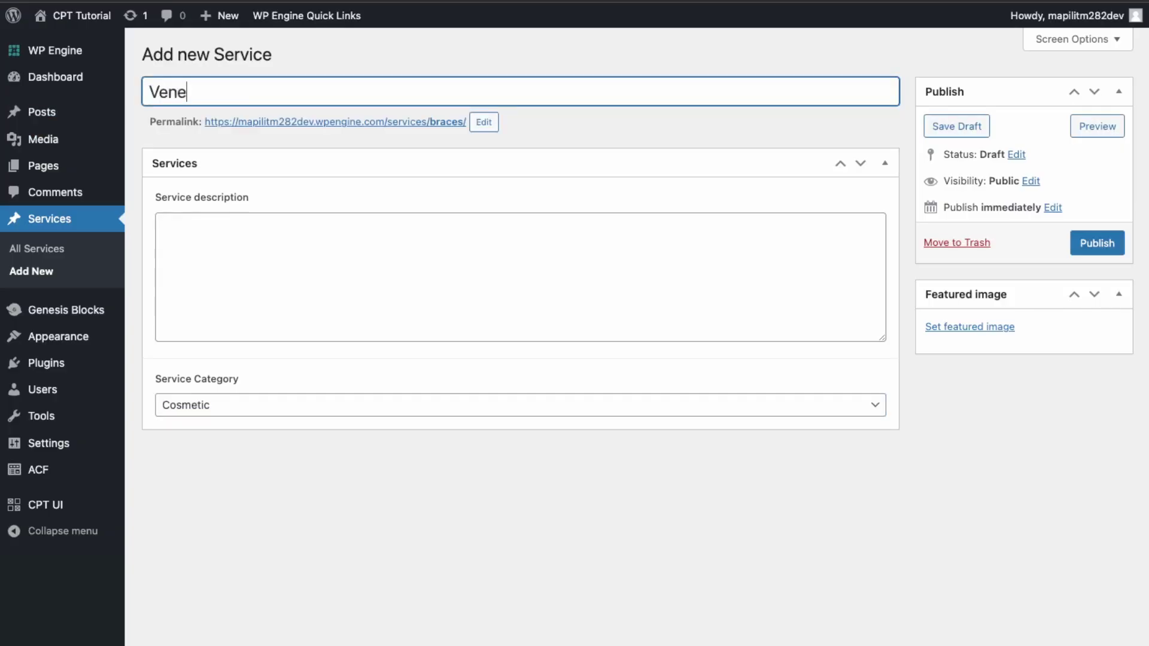
pyautogui.click(969, 326)
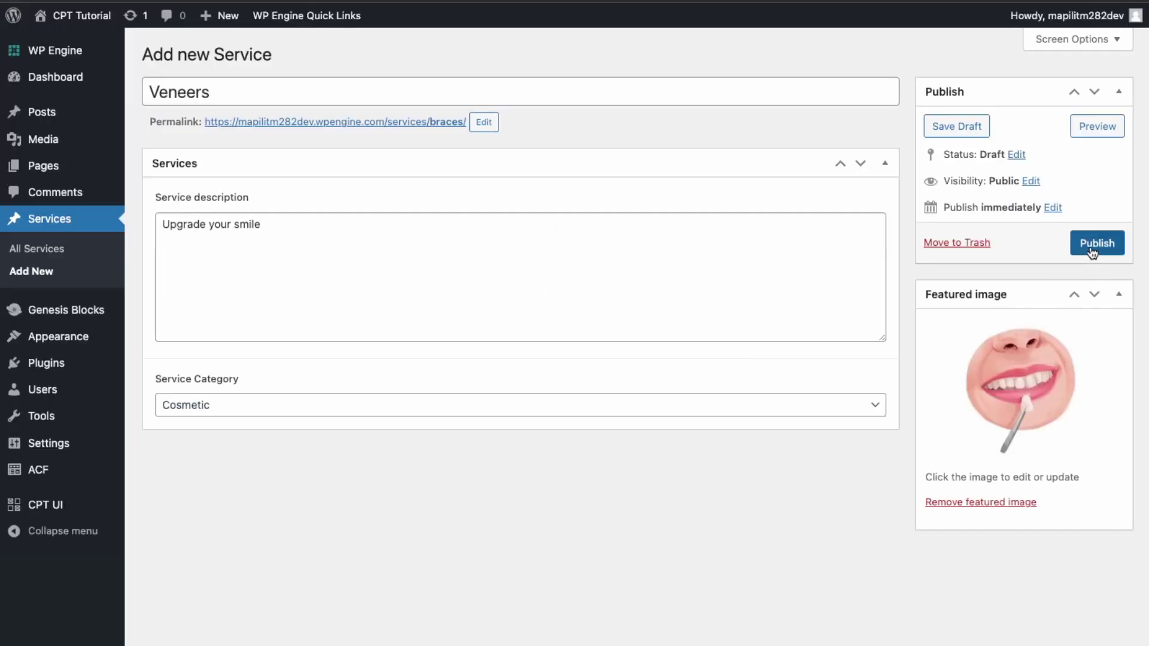
pyautogui.click(1095, 244)
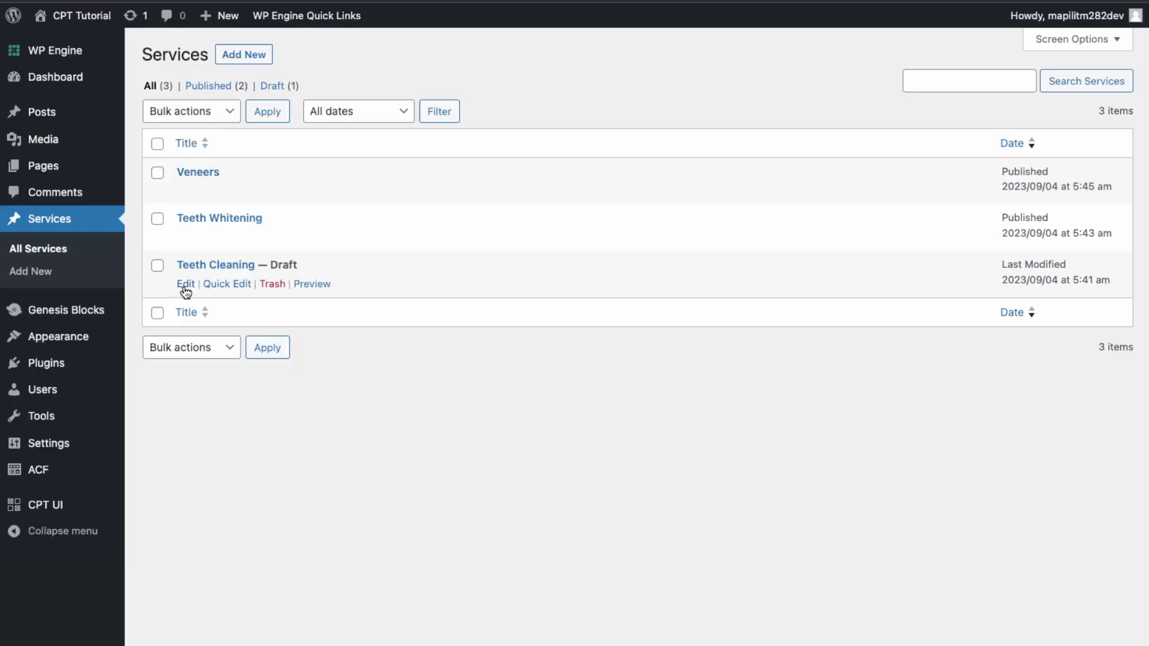
pyautogui.click(185, 286)
# Start the Teeth Cleaning description with 'Remove', set the teeth-whitening photo as featured image, and publish.
pyautogui.click(271, 275)
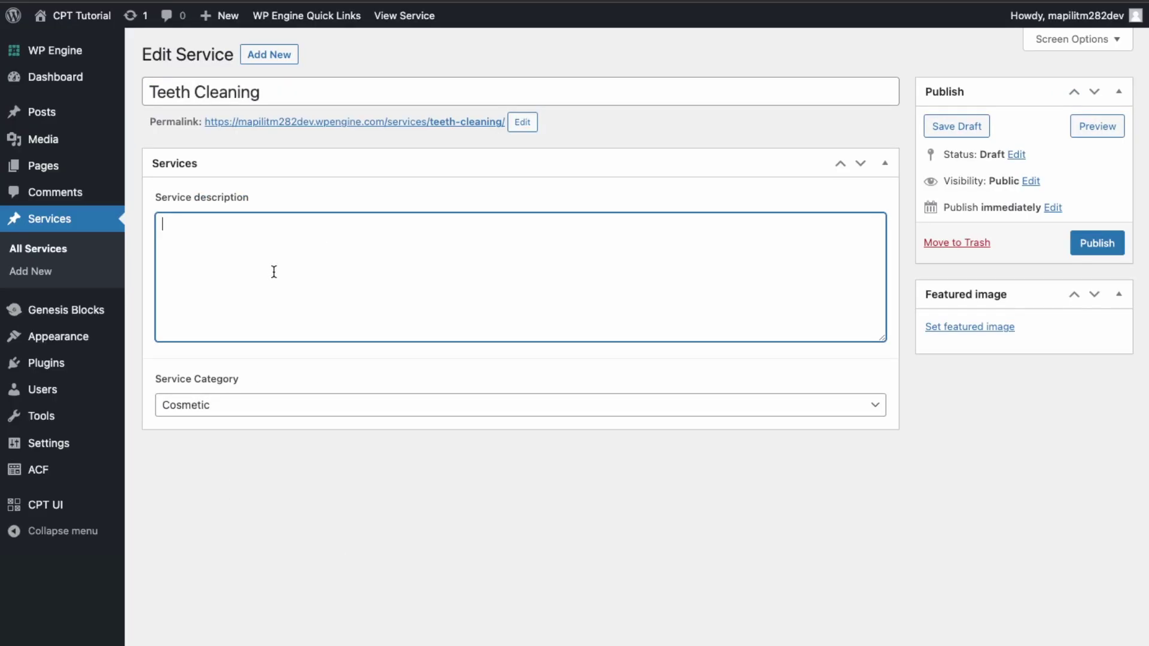
pyautogui.write('Remove')
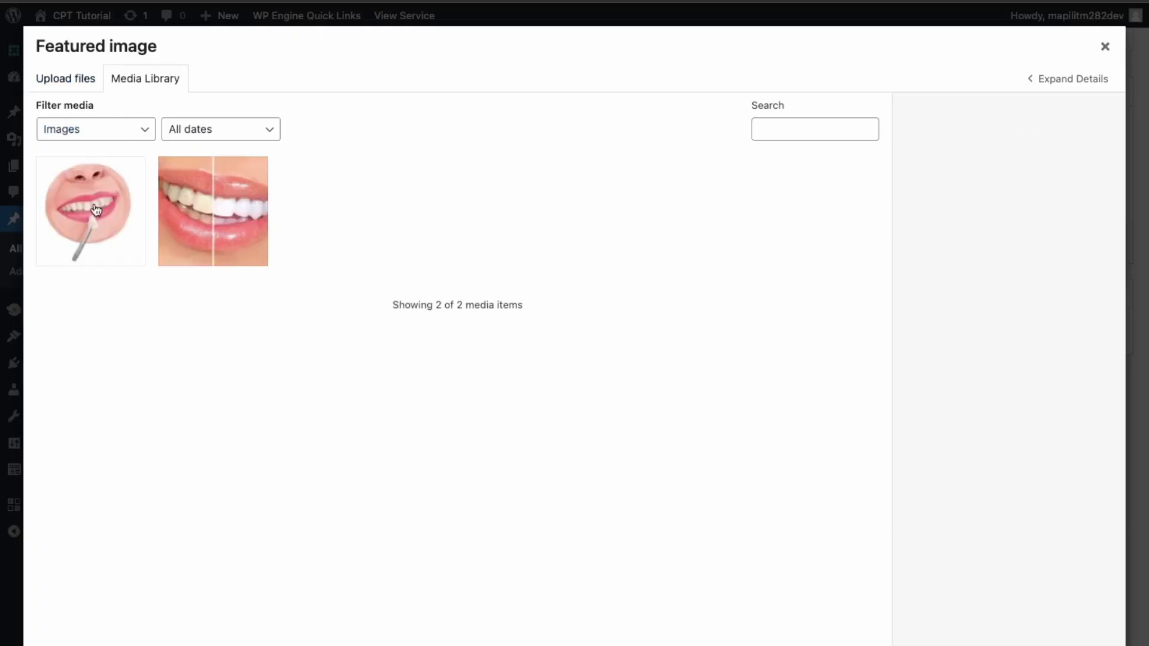
pyautogui.click(144, 234)
pyautogui.click(260, 258)
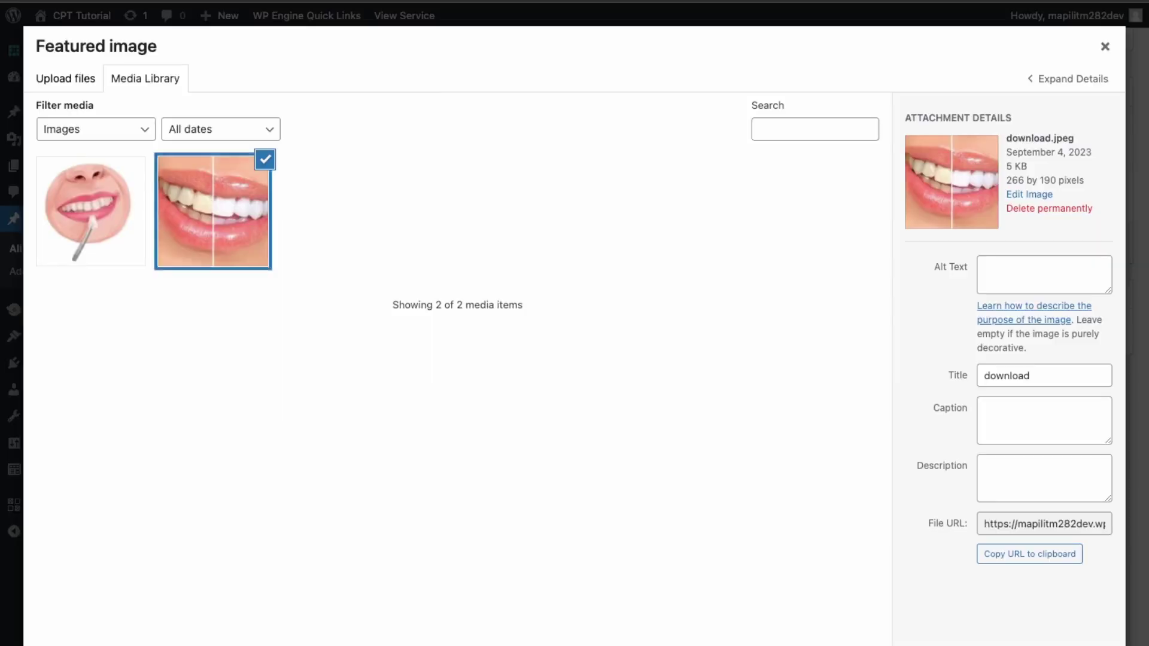
pyautogui.click(1071, 643)
pyautogui.click(1101, 246)
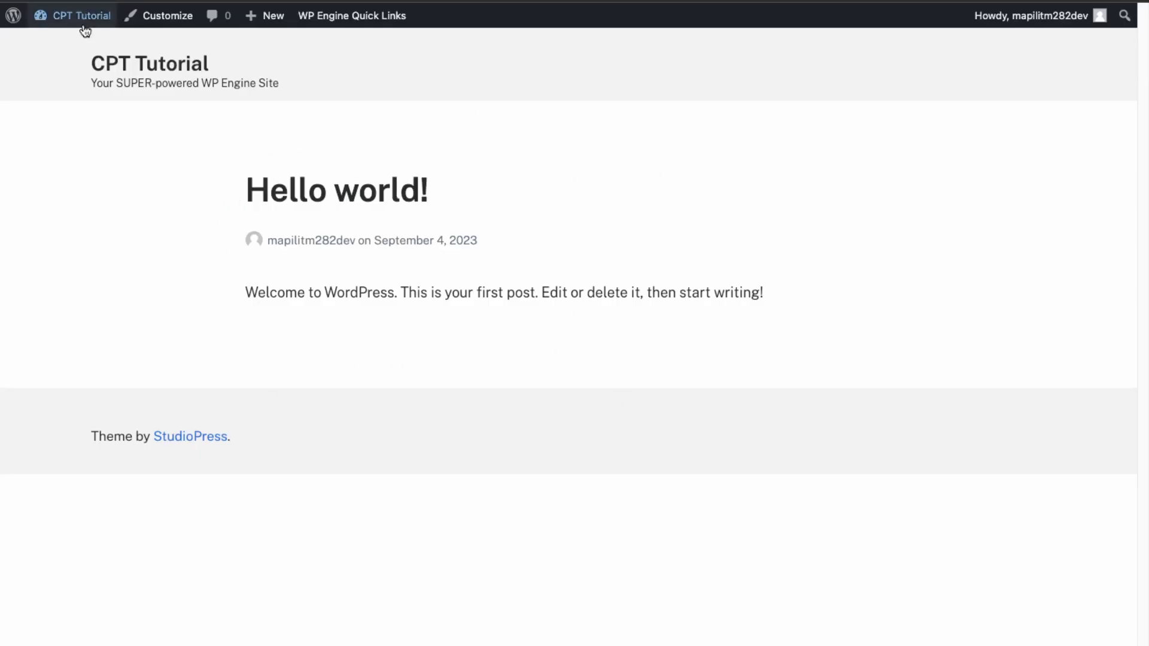
# Install Essential Addons for Elementor and activate the Elementor Website Builder plugin.
pyautogui.moveTo(84, 21)
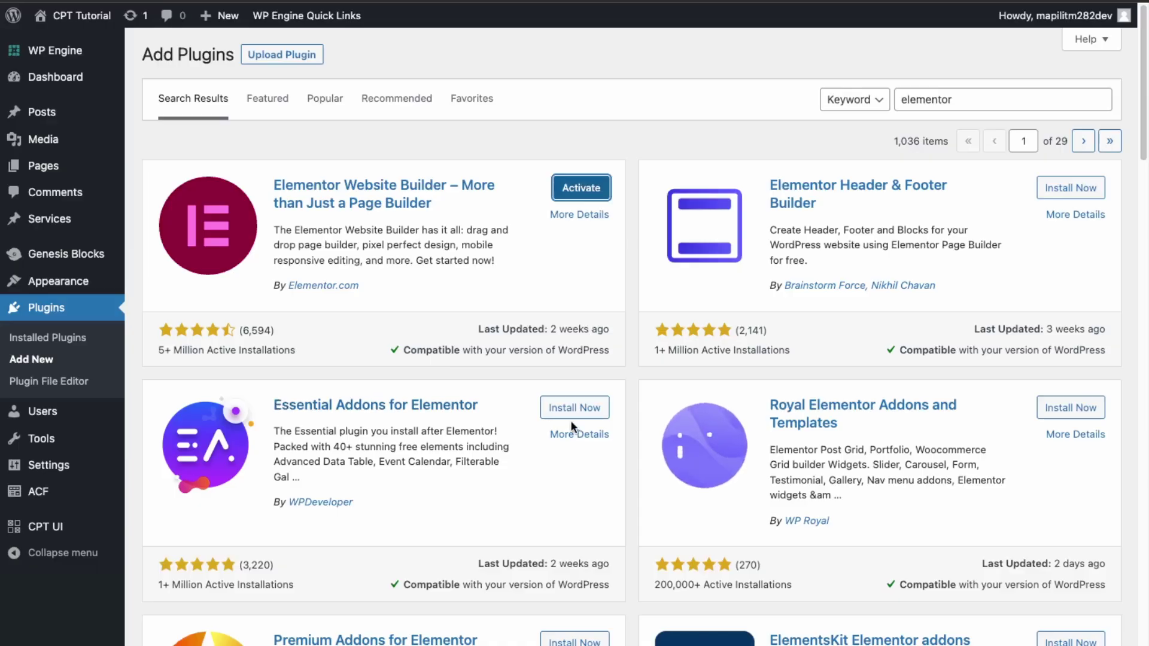
pyautogui.click(587, 409)
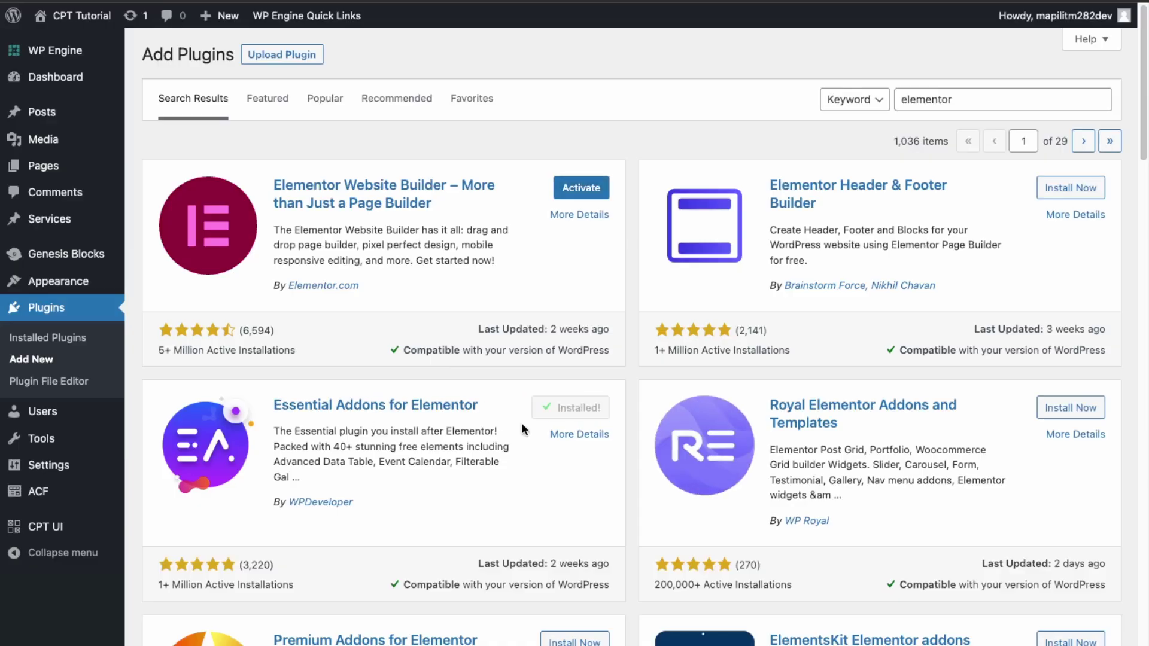
pyautogui.click(573, 190)
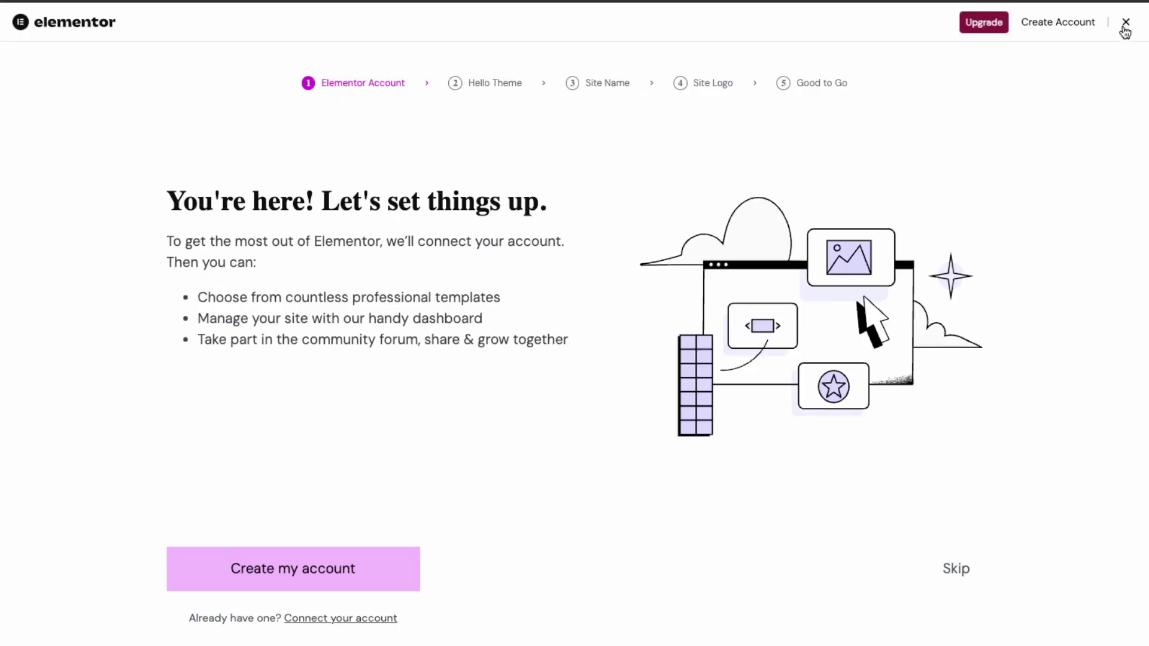
# Close the Elementor wizard and enable the Post Grid element in the Essential Addons setup.
pyautogui.click(1126, 24)
pyautogui.moveTo(198, 428)
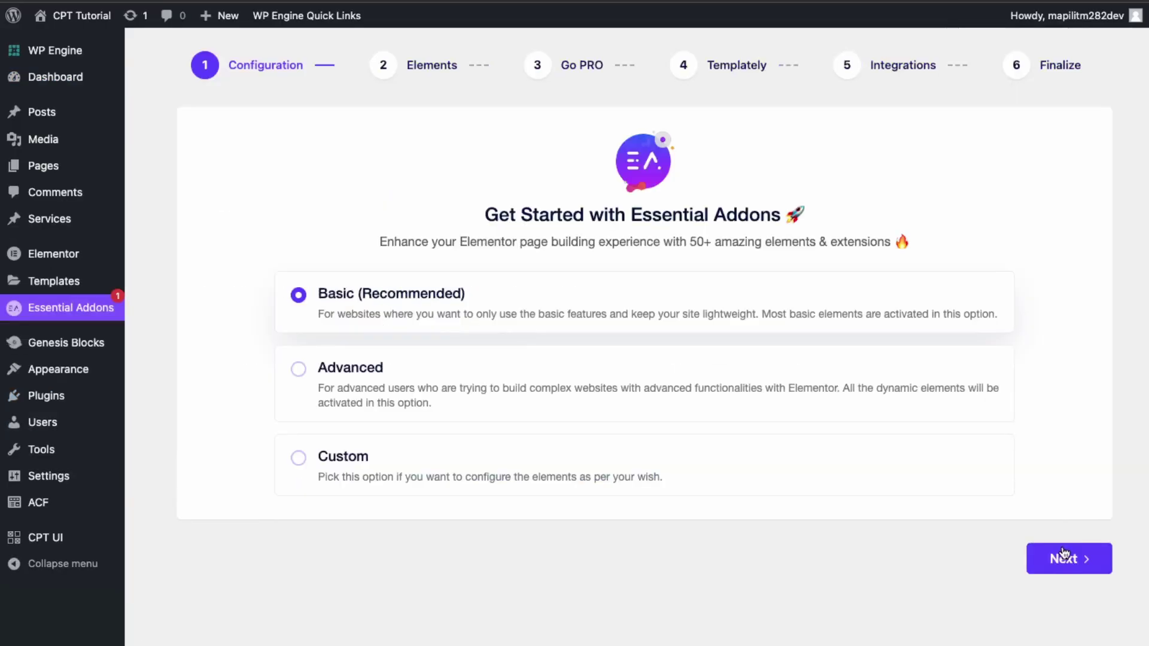
pyautogui.click(1065, 556)
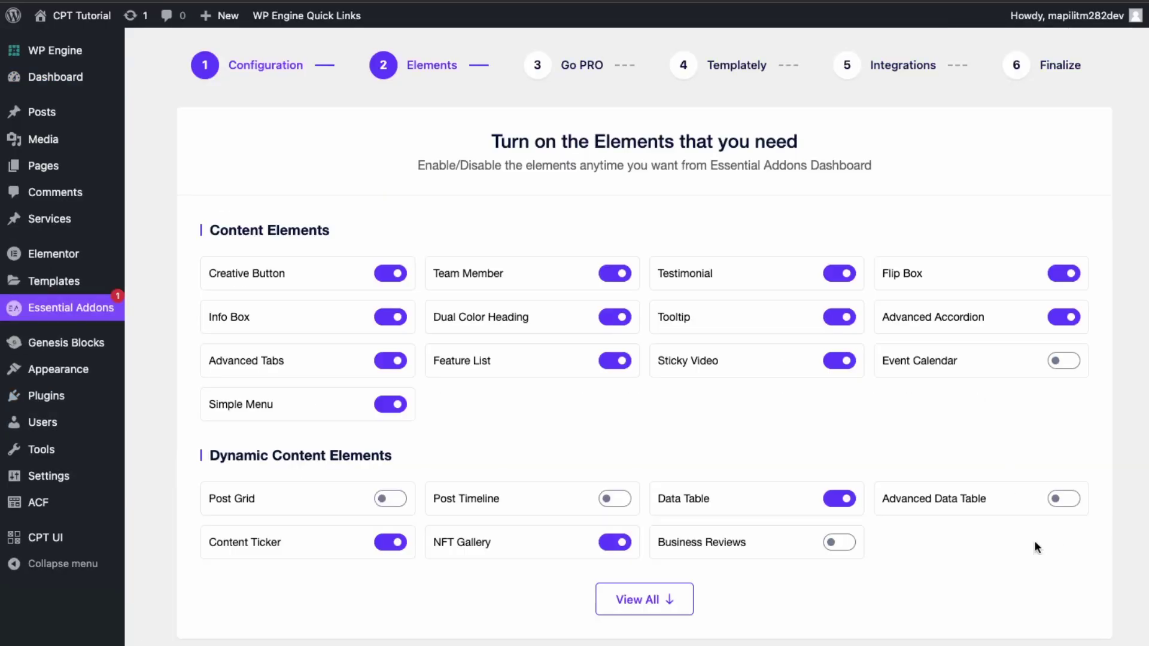
pyautogui.click(389, 500)
pyautogui.click(657, 608)
pyautogui.scroll(-9, 648, 594)
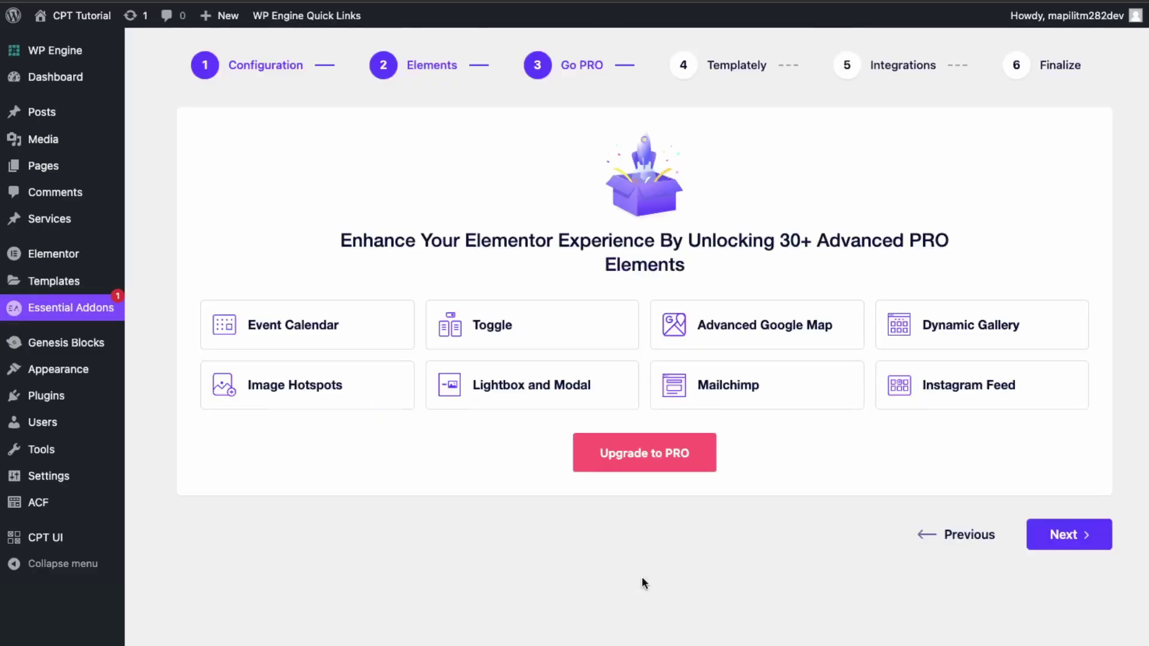
# Skip the Go PRO and Templately steps and decline usage data sharing.
pyautogui.click(1082, 532)
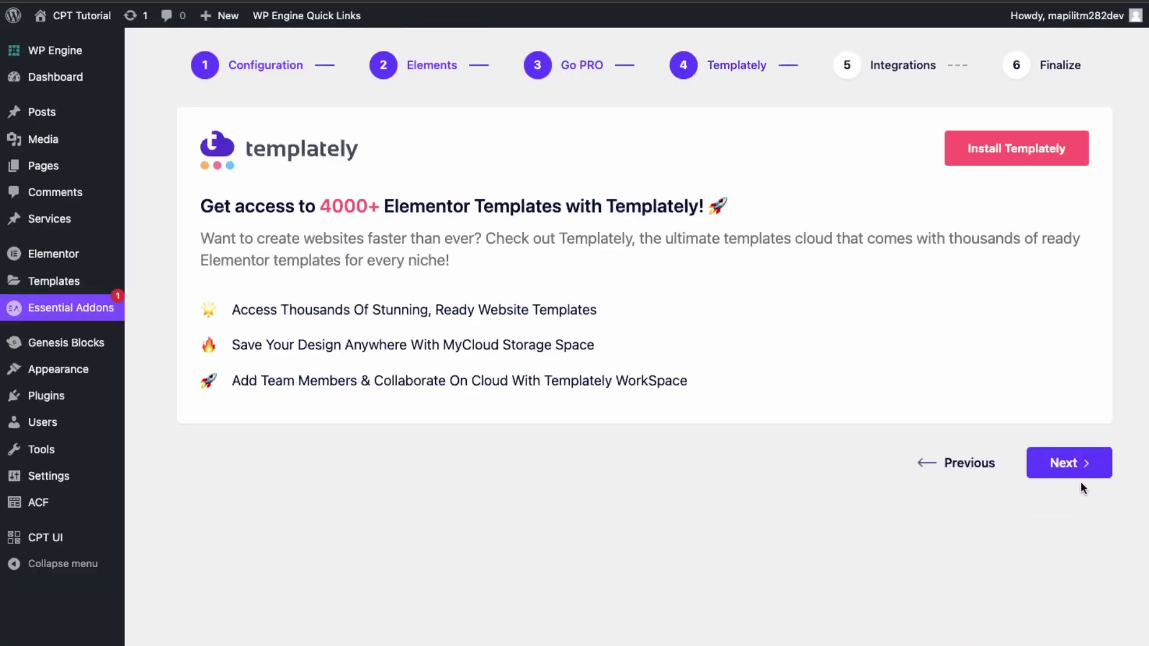
pyautogui.click(1076, 466)
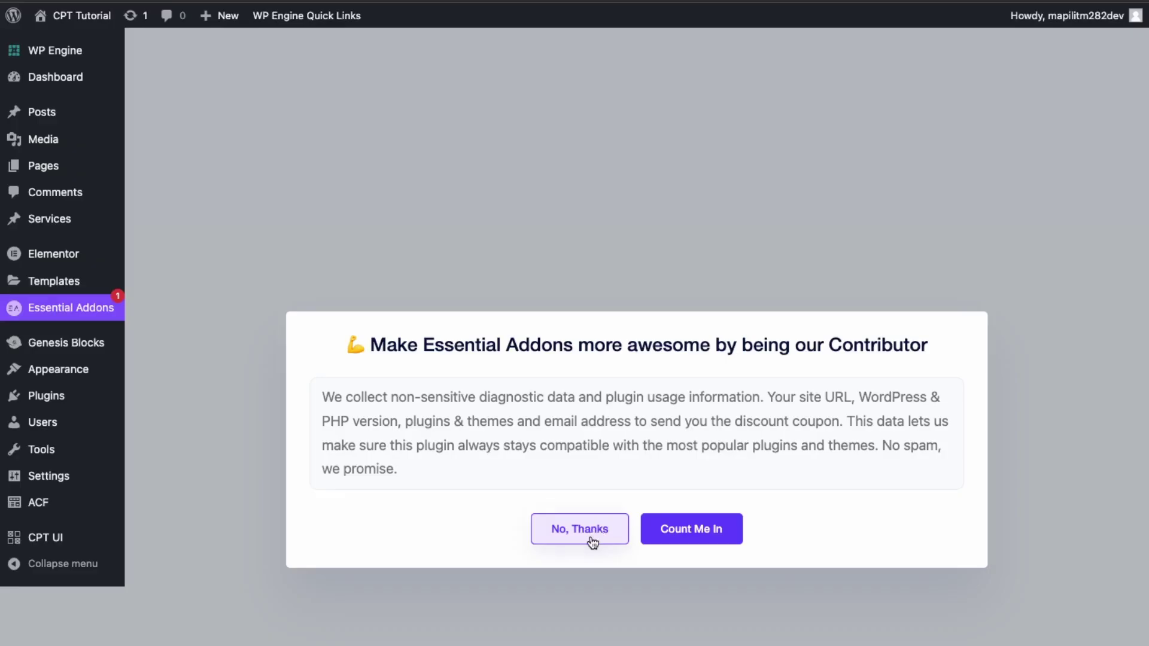
pyautogui.click(593, 543)
pyautogui.moveTo(24, 166)
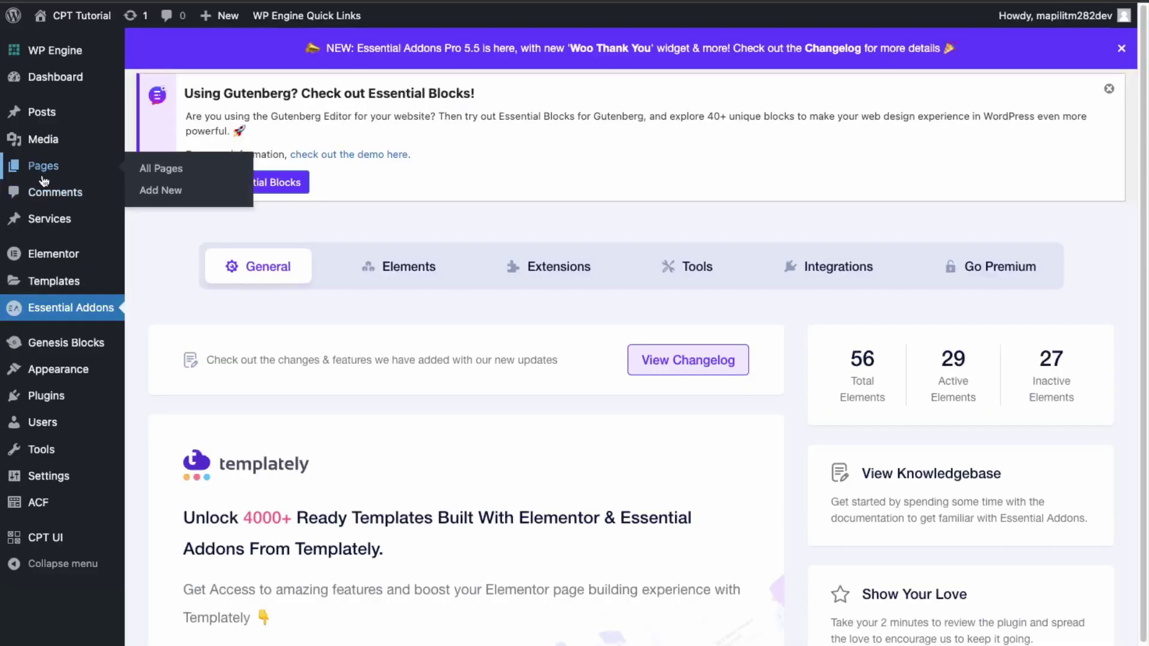
# Create a new page titled 'Home' and open it in Elementor.
pyautogui.click(172, 191)
pyautogui.write('Home')
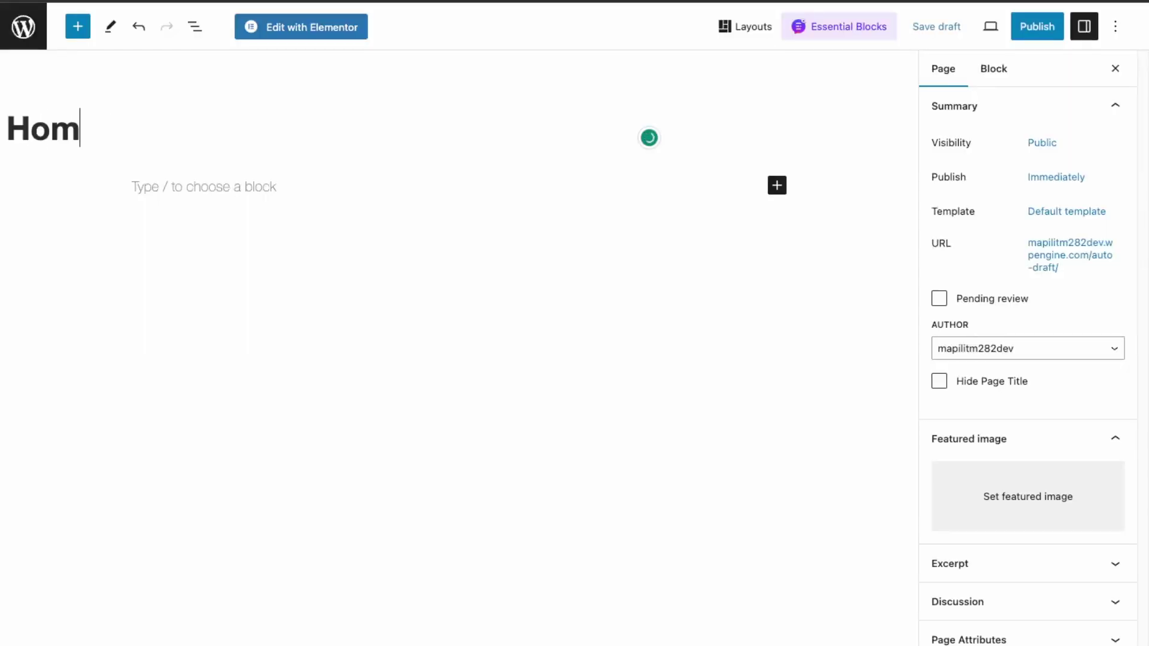
pyautogui.click(302, 27)
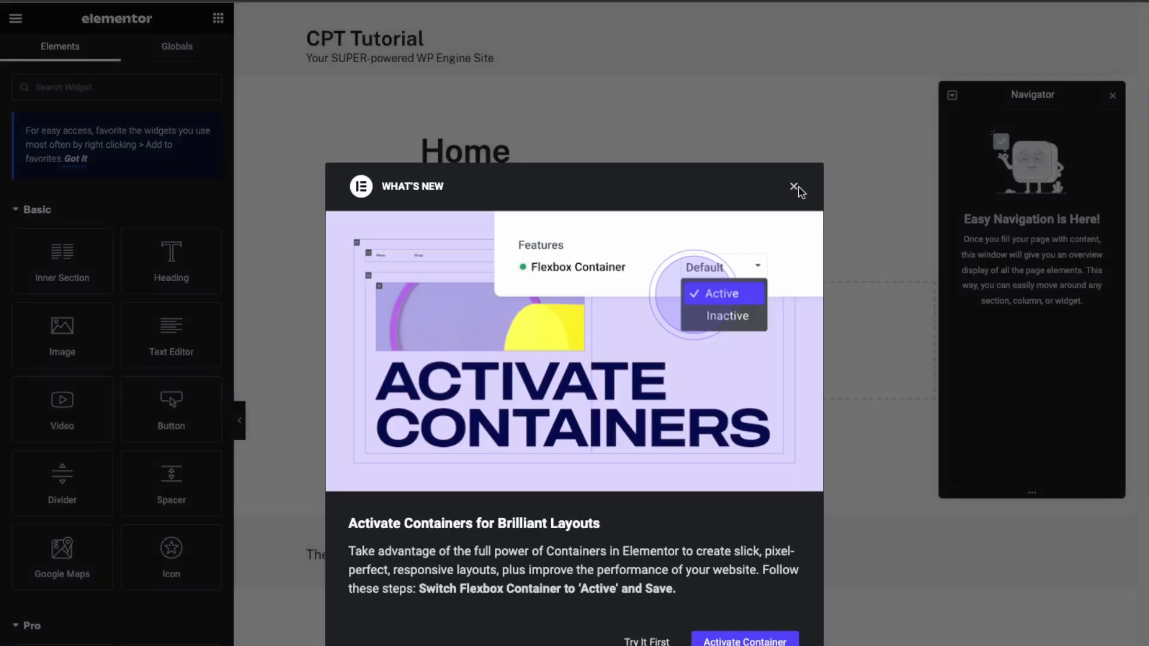
pyautogui.click(791, 189)
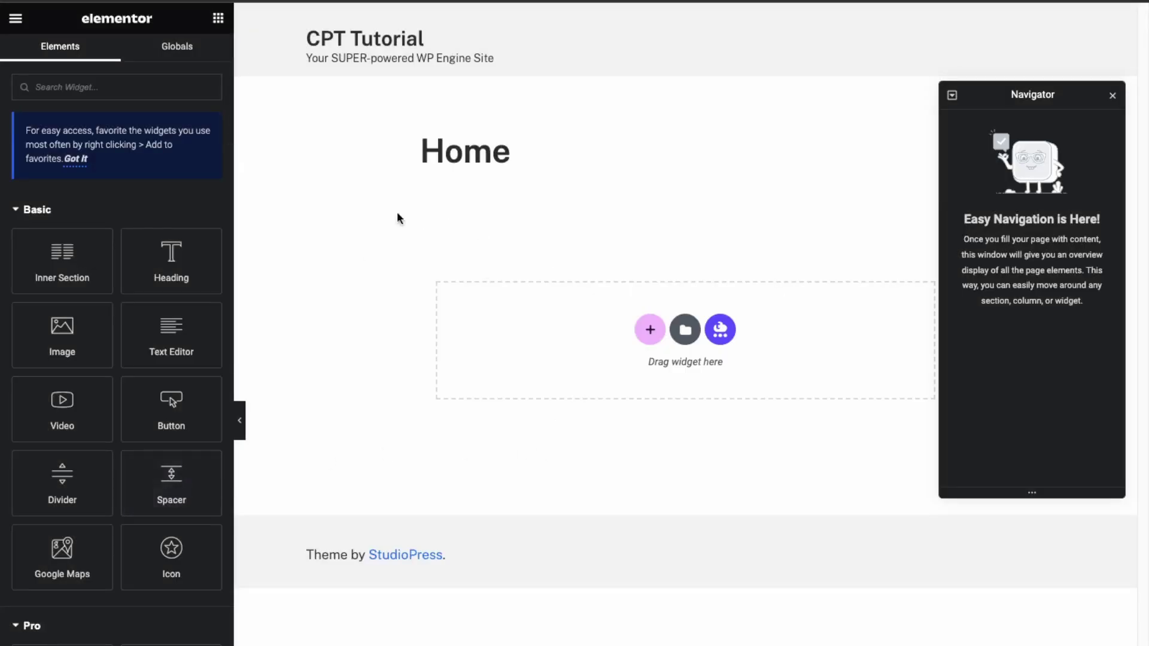
# Search 'post gr' and add a Post Grid widget to the page.
pyautogui.click(121, 89)
pyautogui.write('post gr')
pyautogui.moveTo(63, 223); pyautogui.dragTo(580, 335)
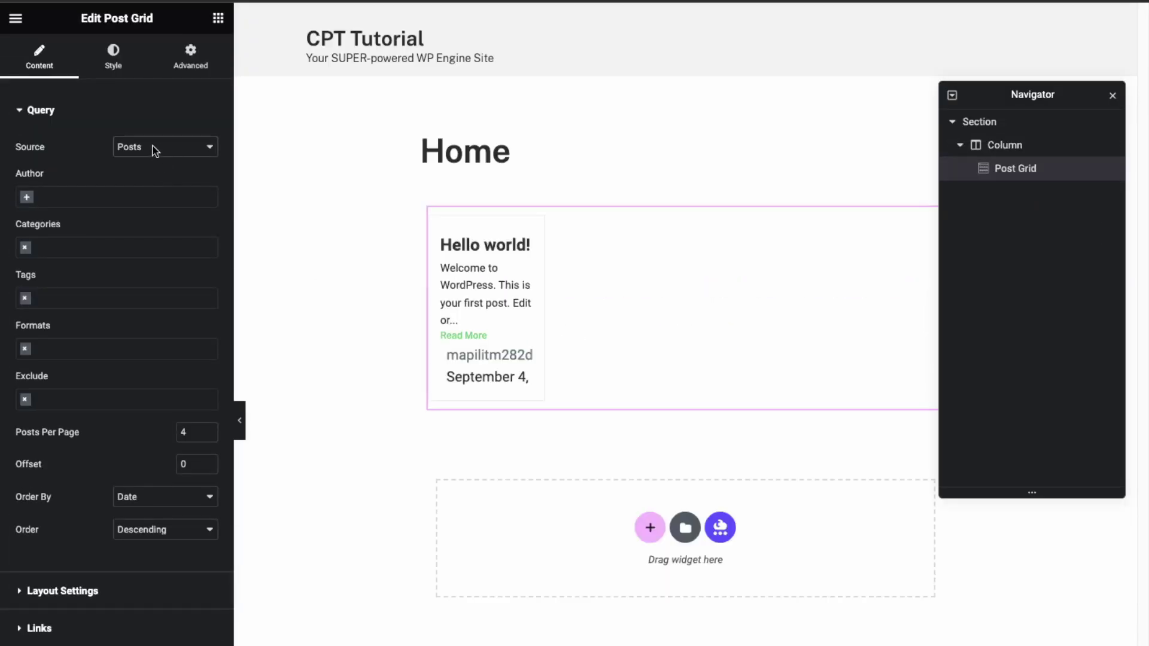
# Make the post grid list Services, 3 per page, in three columns.
pyautogui.click(148, 197)
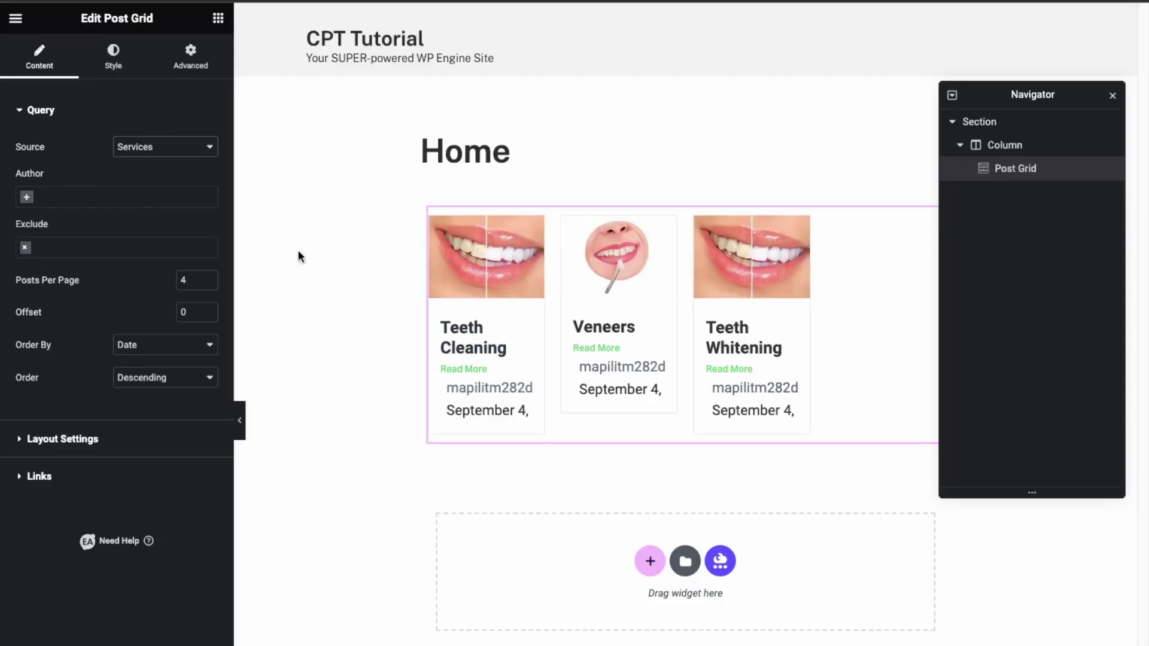
pyautogui.click(207, 284)
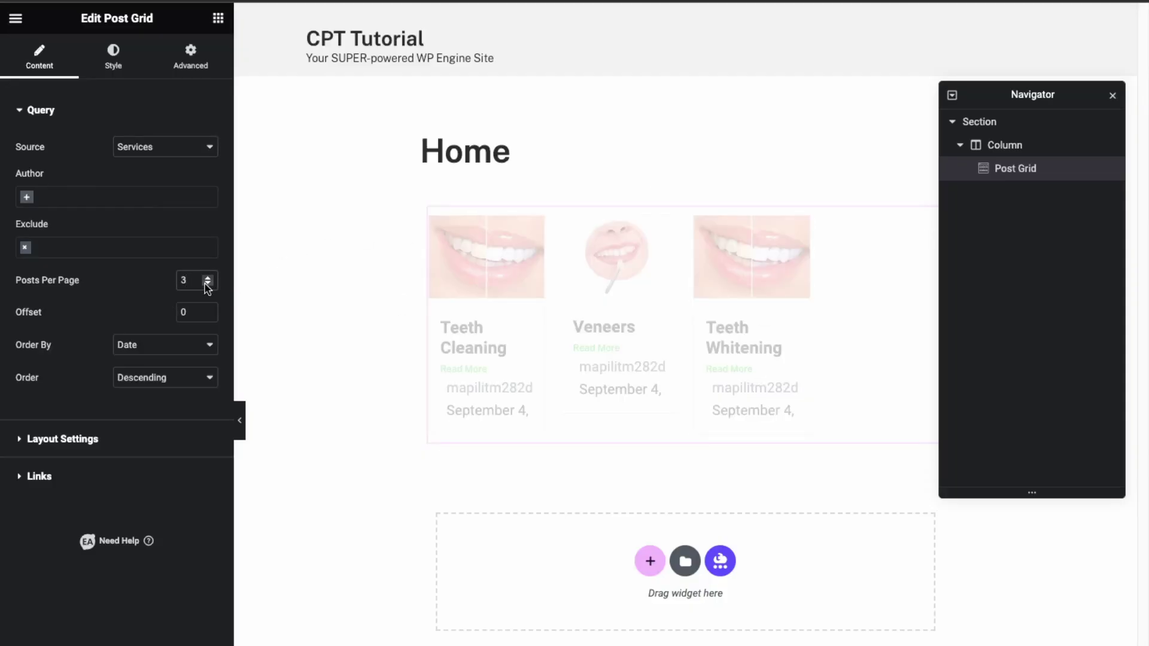
pyautogui.click(57, 440)
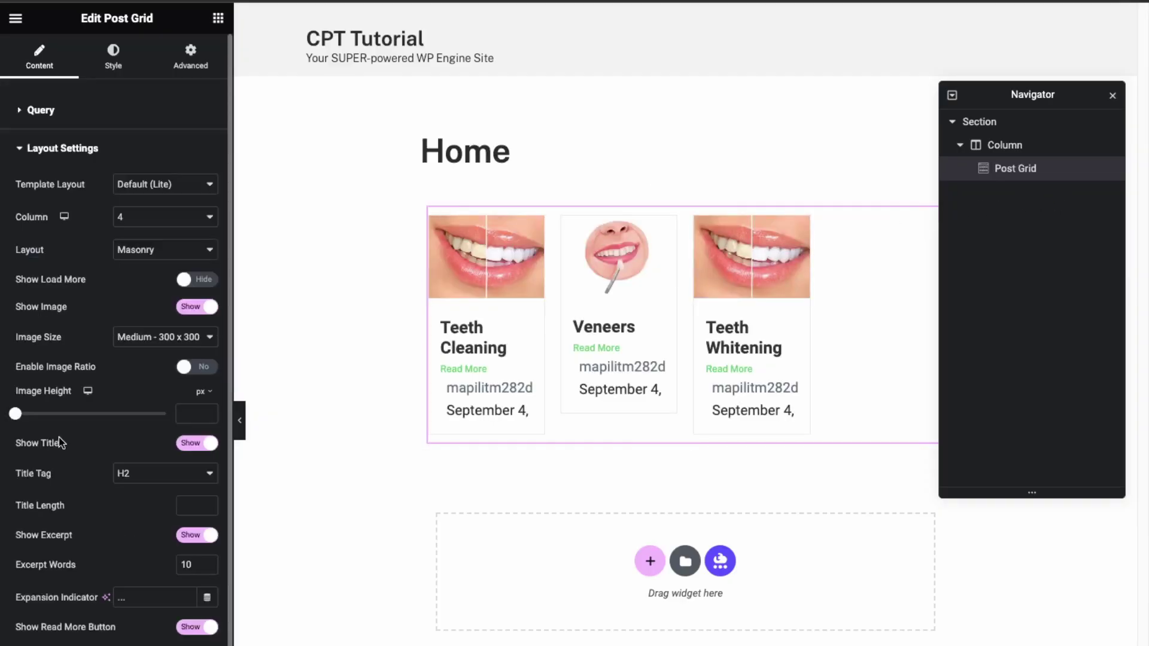
pyautogui.click(174, 216)
pyautogui.click(176, 207)
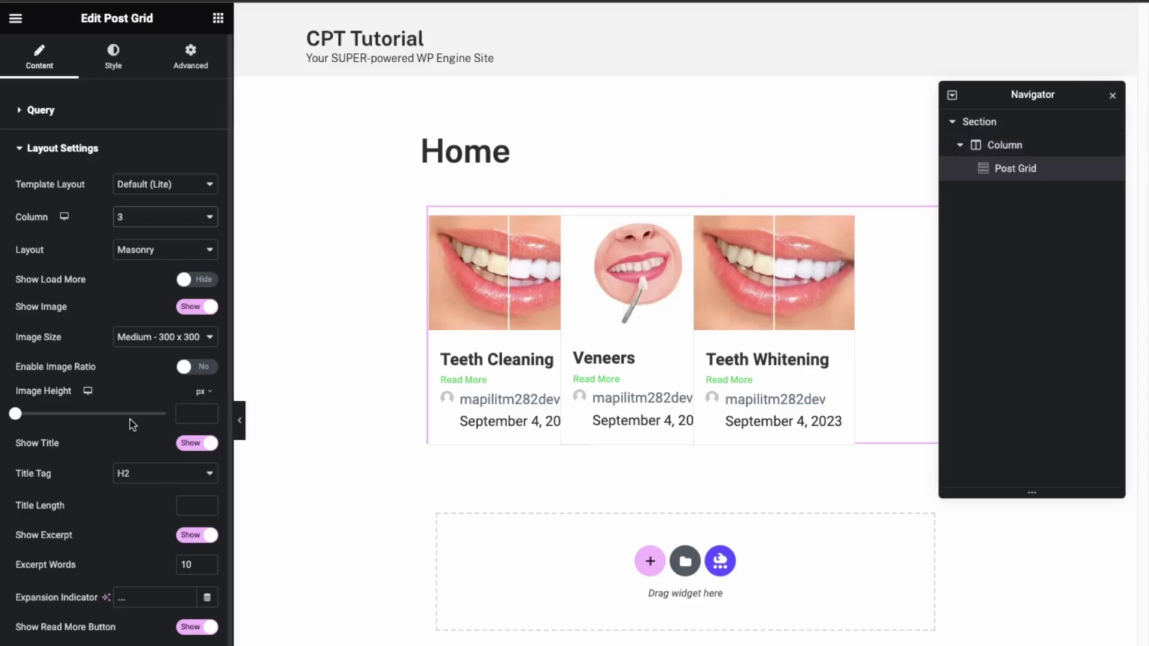
# Filter the grid's query to the site author's posts.
pyautogui.click(33, 110)
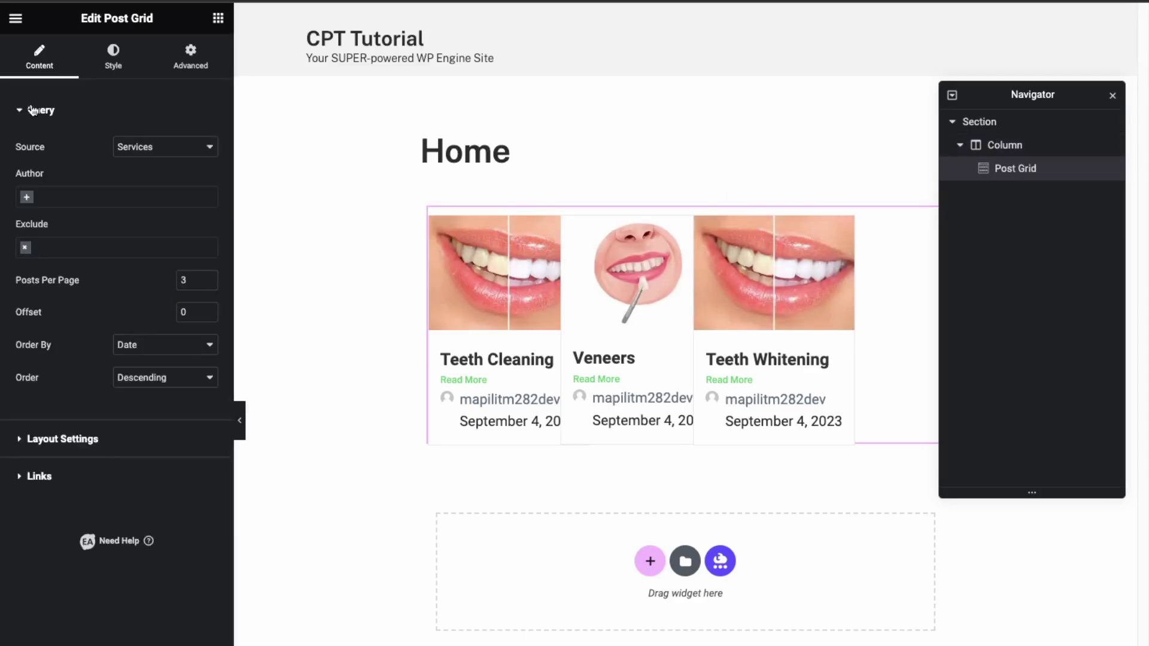
pyautogui.click(29, 198)
pyautogui.click(46, 217)
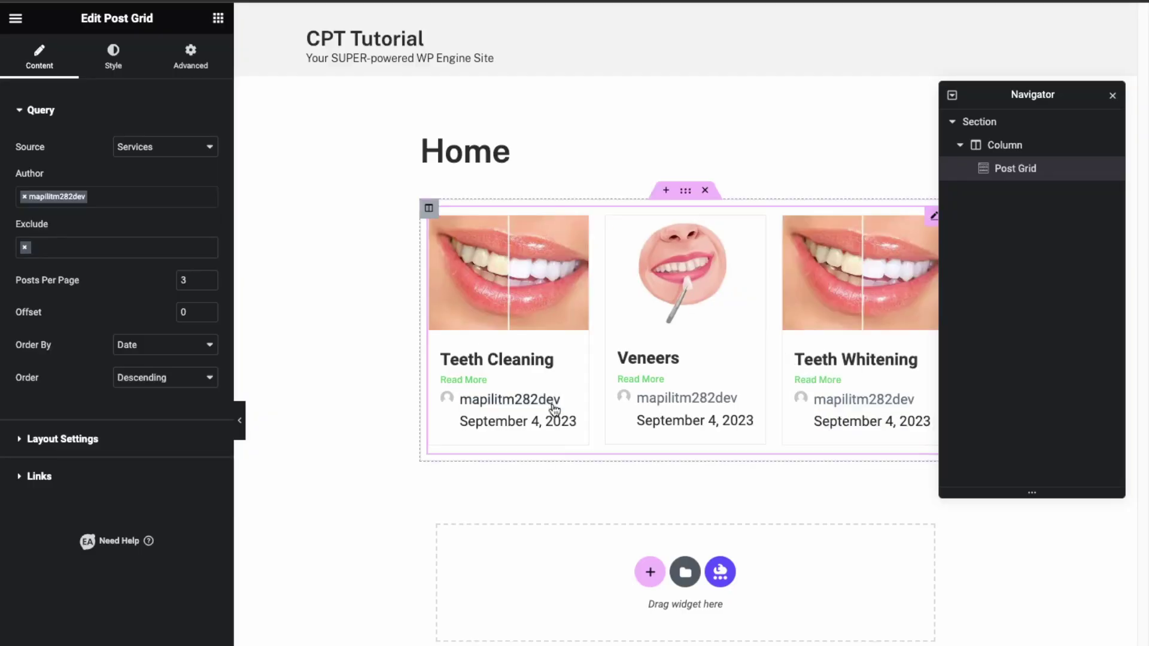
# Use Large 1024 x 1024 images and switch the layout from Masonry to Grid.
pyautogui.click(63, 439)
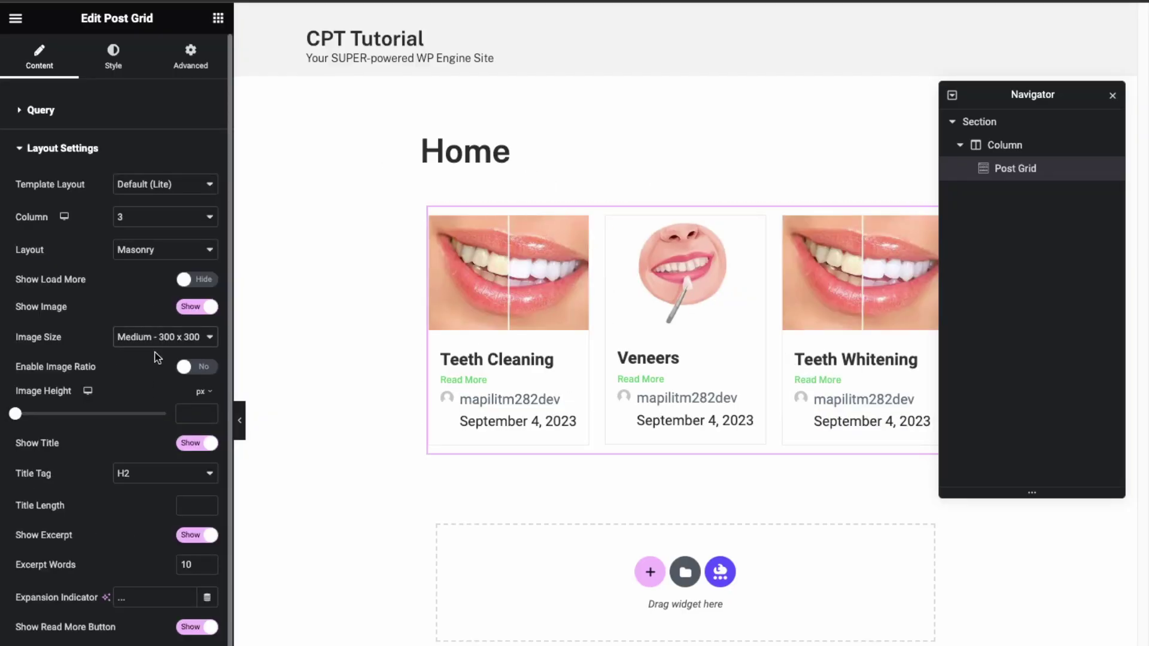
pyautogui.click(161, 374)
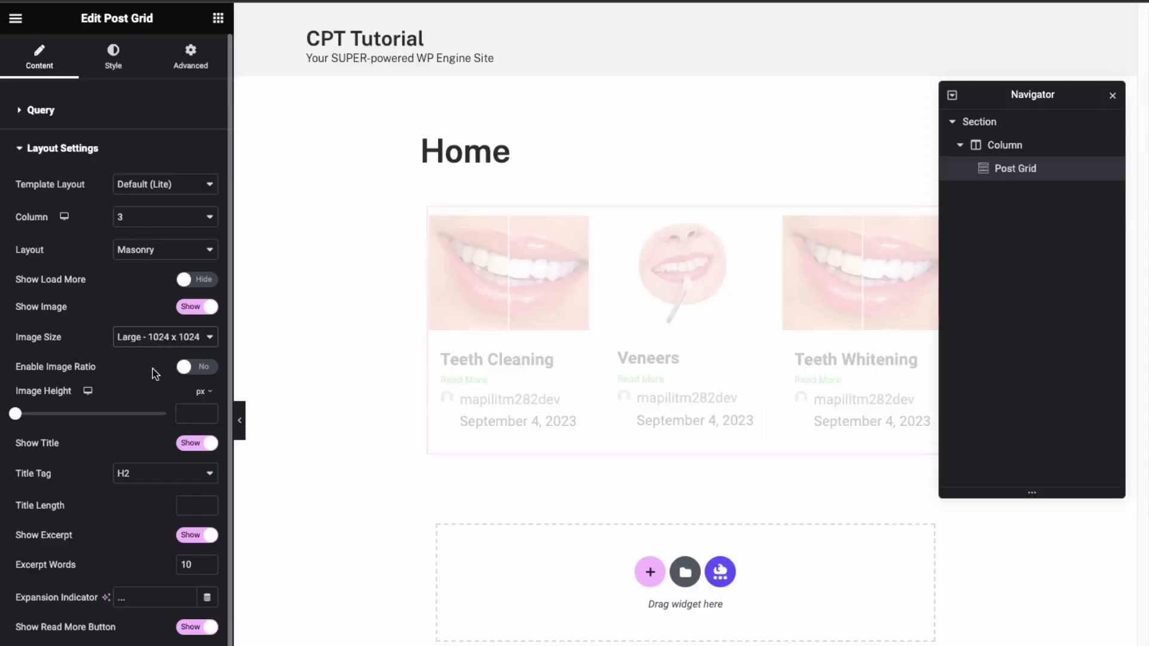
pyautogui.click(164, 249)
pyautogui.click(141, 264)
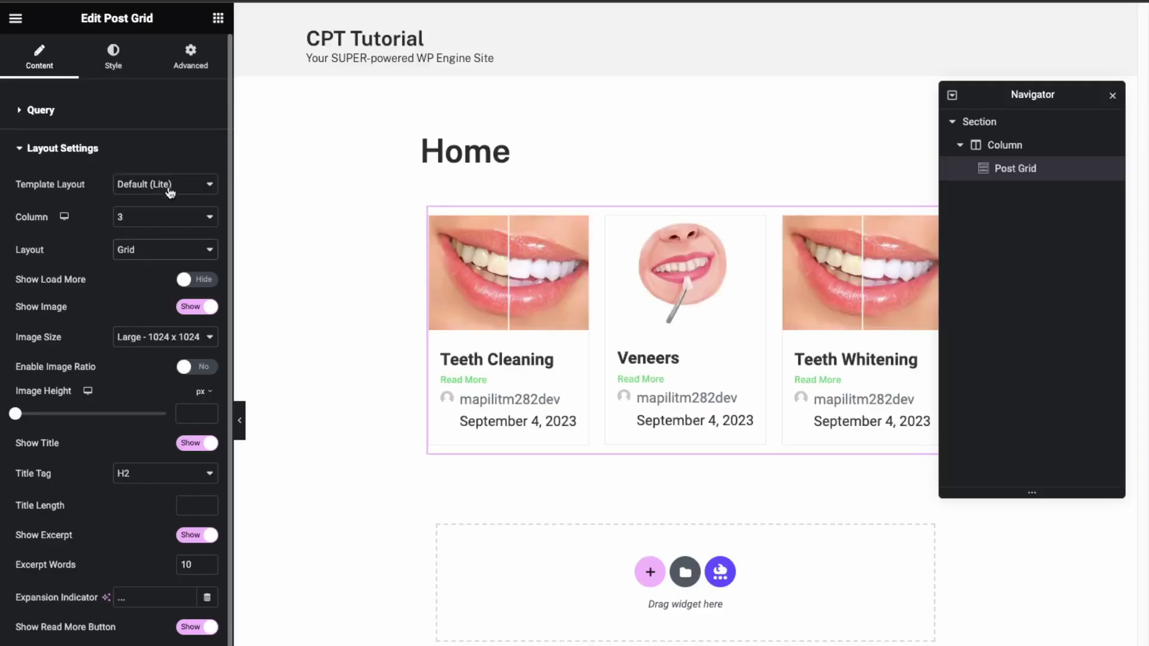
# Hide author names, read more links and author avatars on the service cards.
pyautogui.scroll(-3, 116, 281)
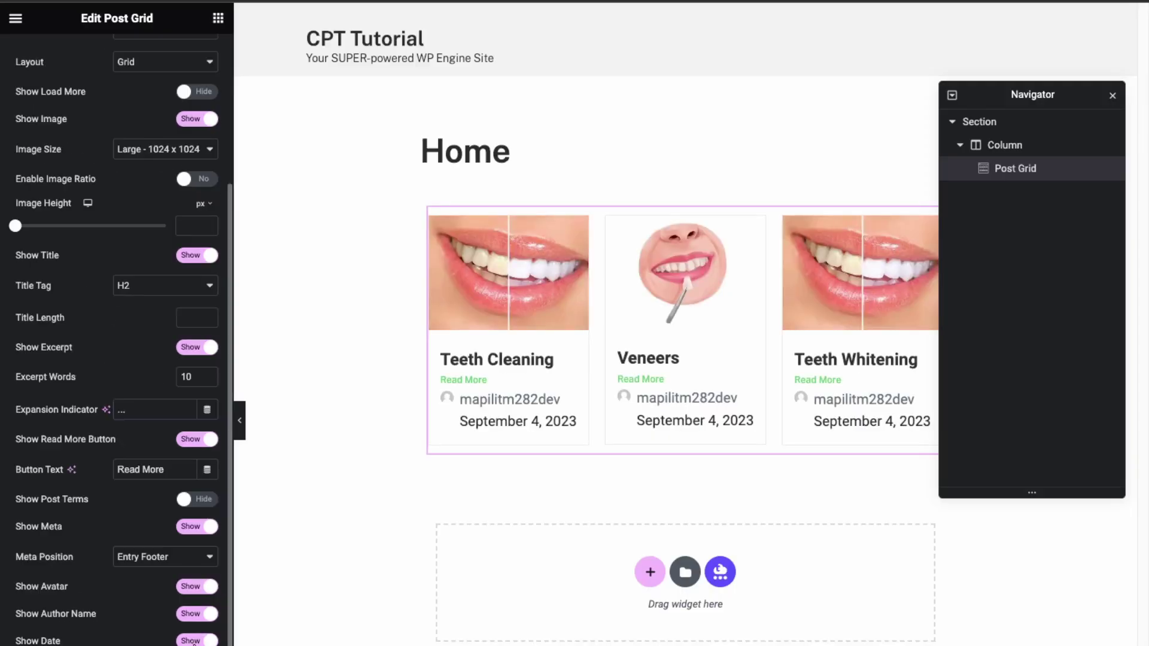
pyautogui.click(193, 614)
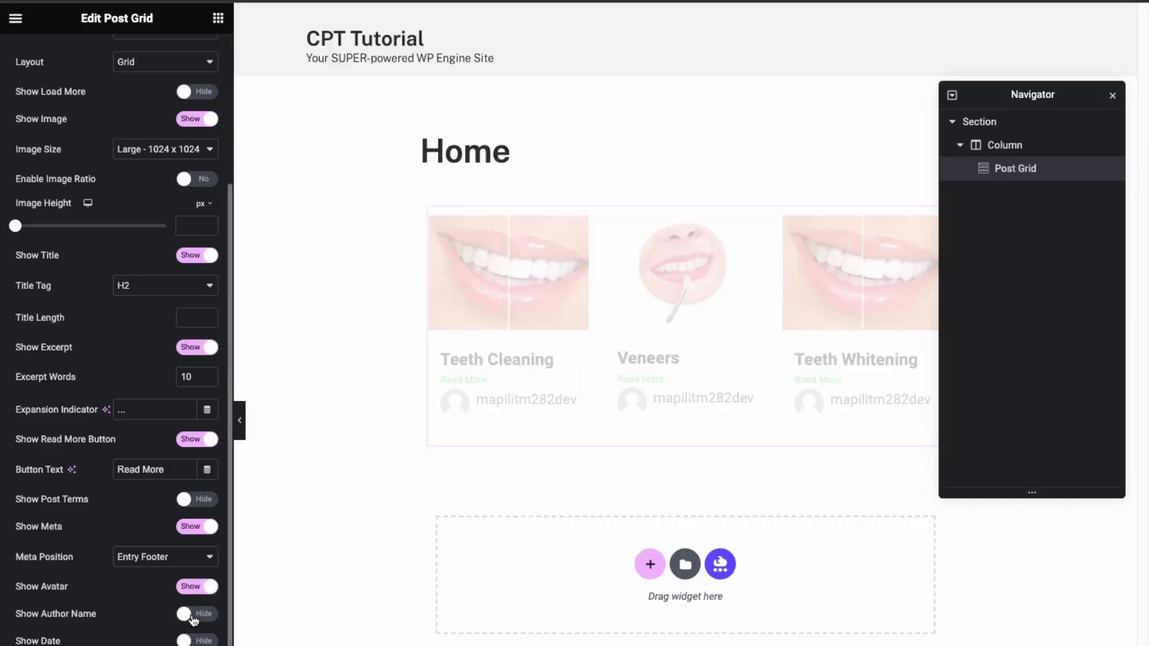
pyautogui.click(196, 441)
pyautogui.click(198, 581)
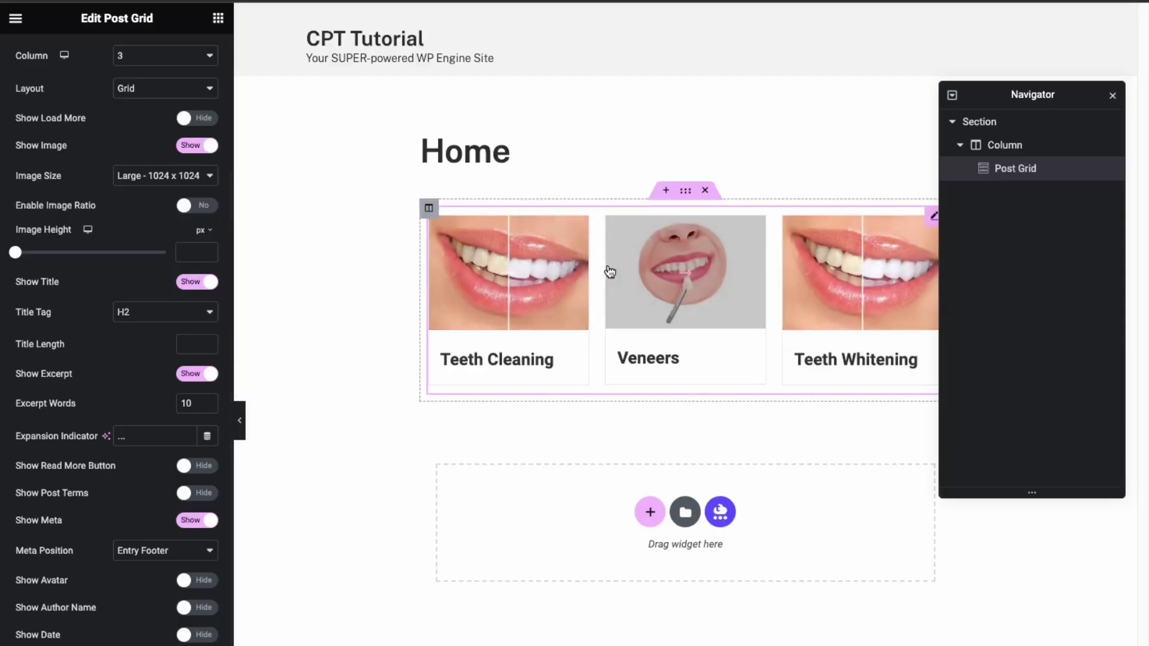
pyautogui.click(803, 271)
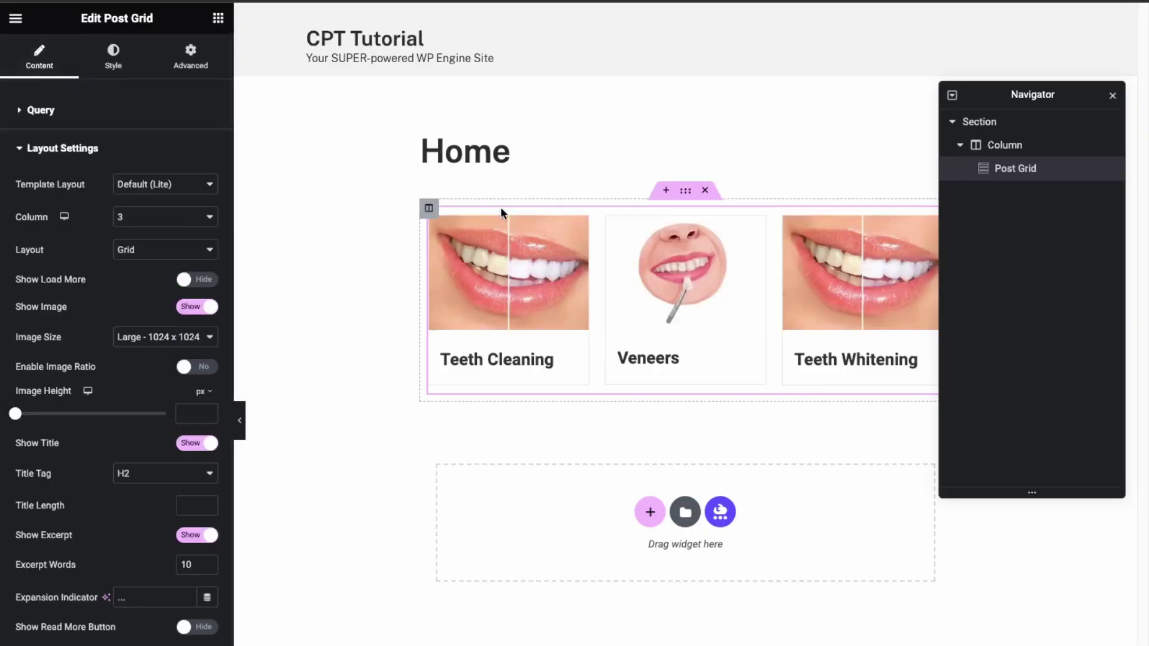
# Add a new section above the post grid with an 'Our Services' heading.
pyautogui.click(666, 191)
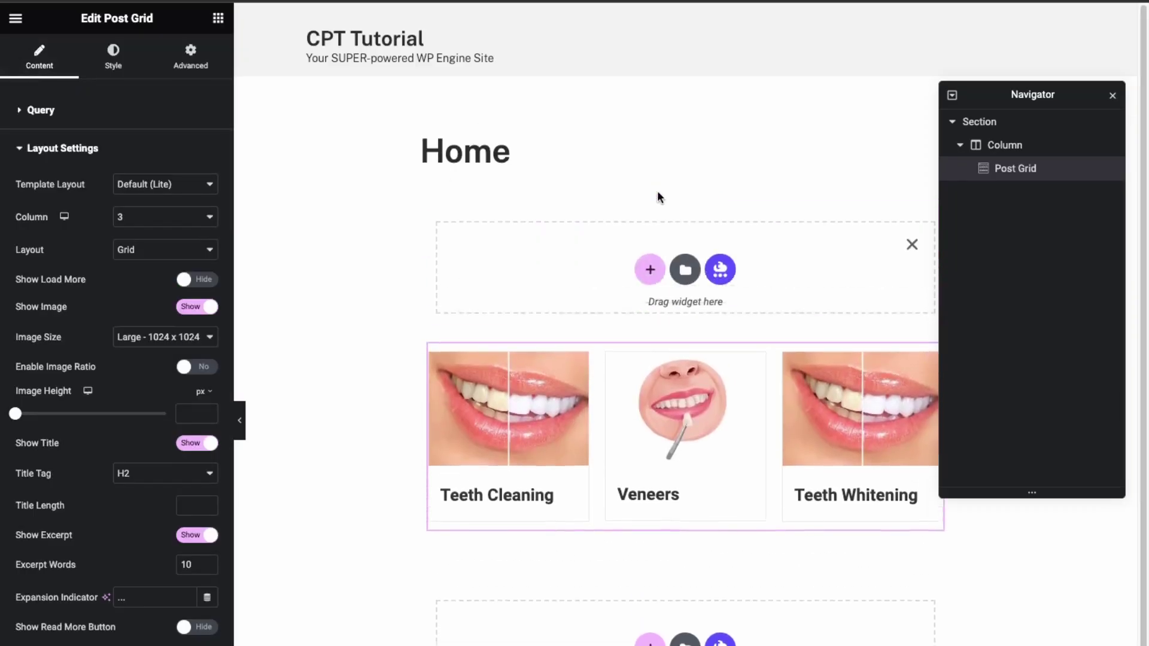
pyautogui.moveTo(170, 264); pyautogui.dragTo(686, 281)
pyautogui.write('Our ASe')
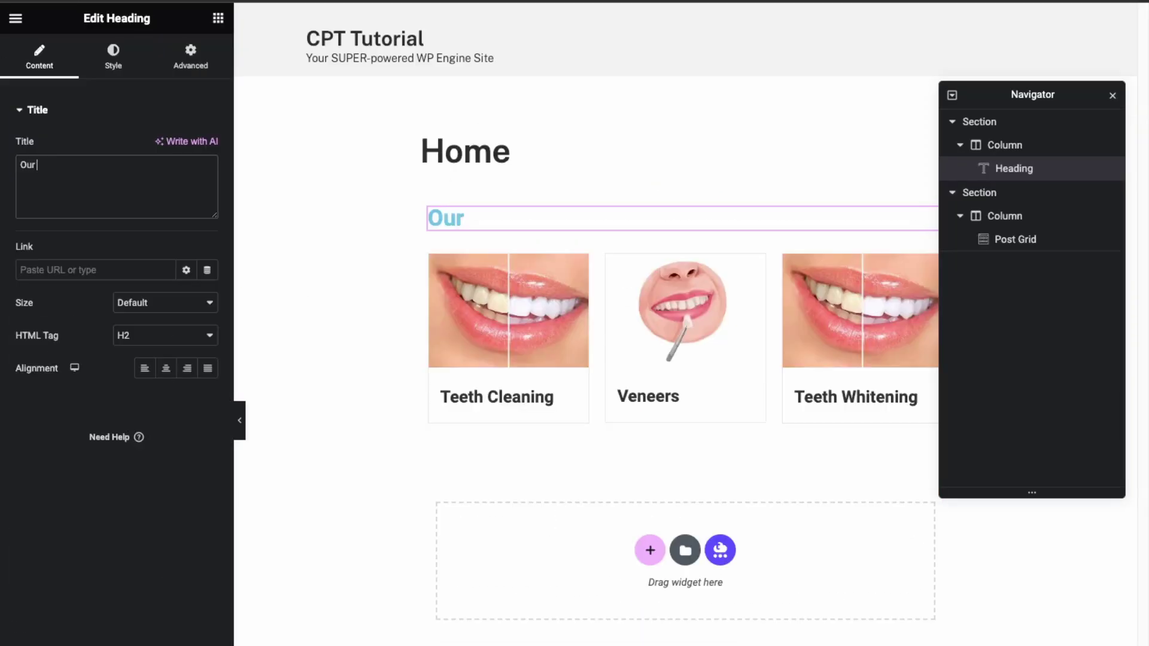
pyautogui.press('BackSpace')
pyautogui.press('BackSpace')
pyautogui.press('BackSpace')
pyautogui.write('Services')
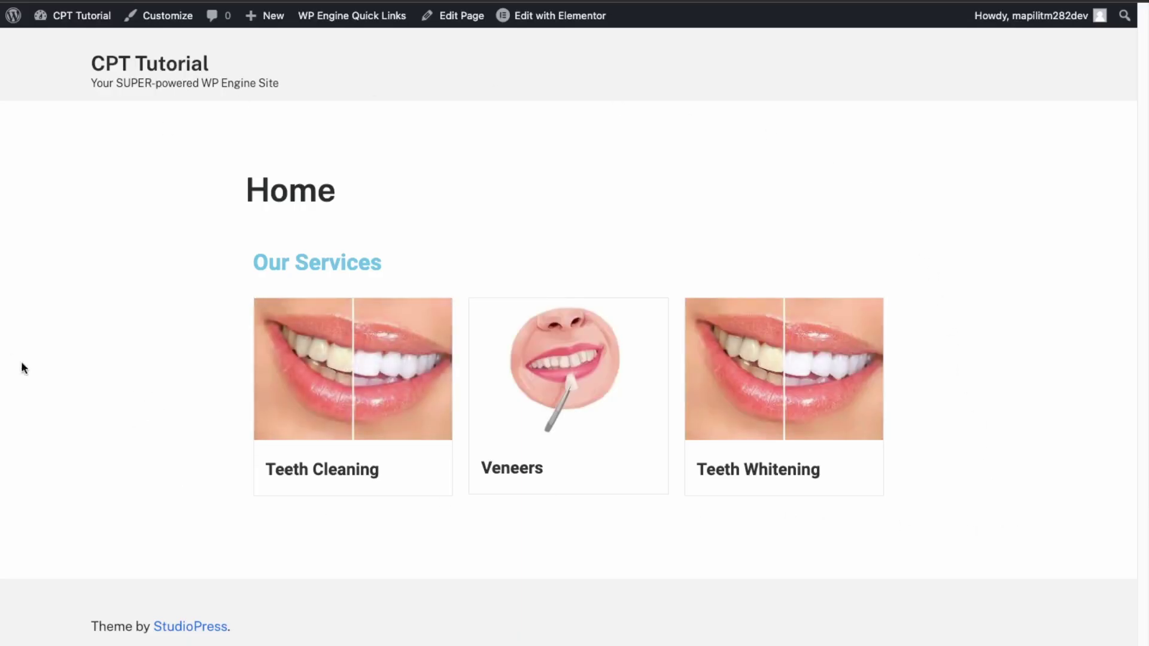
# Start a new service titled 'Braces' described as 'braces to straighten your teeth'.
pyautogui.moveTo(82, 16)
pyautogui.click(69, 48)
pyautogui.moveTo(44, 275)
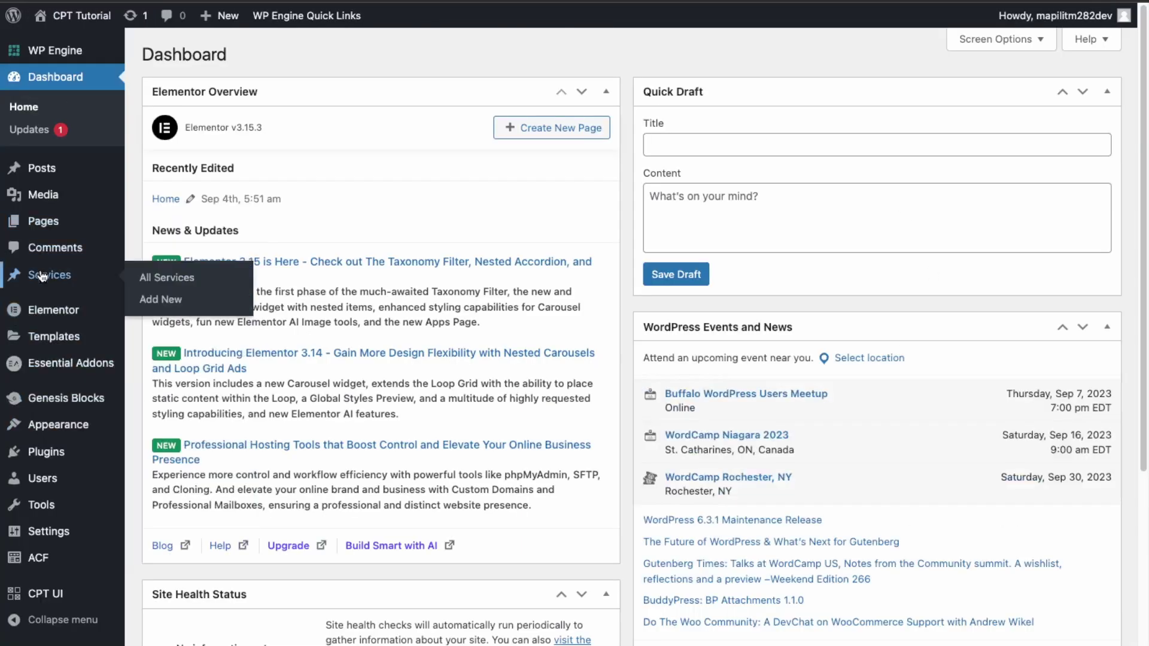
pyautogui.click(160, 300)
pyautogui.write('Braces')
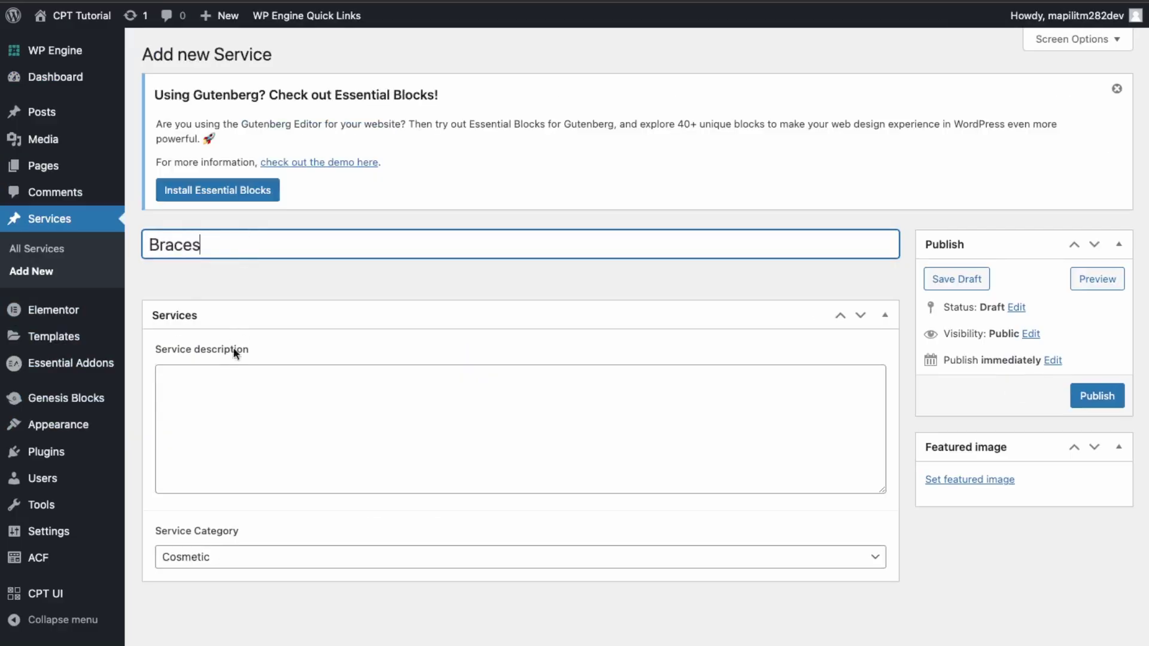
pyautogui.click(225, 387)
pyautogui.write('s to straighten your teeth')
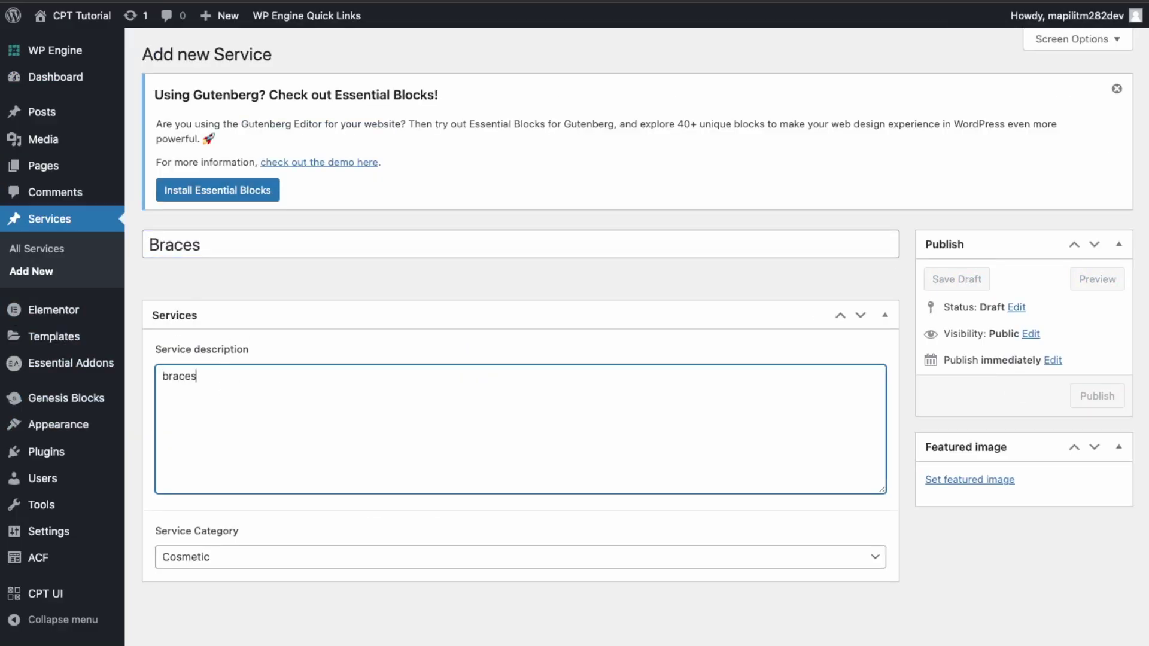
# Give the Braces service the General category and the lips-and-brush featured image.
pyautogui.click(344, 557)
pyautogui.click(311, 578)
pyautogui.click(969, 479)
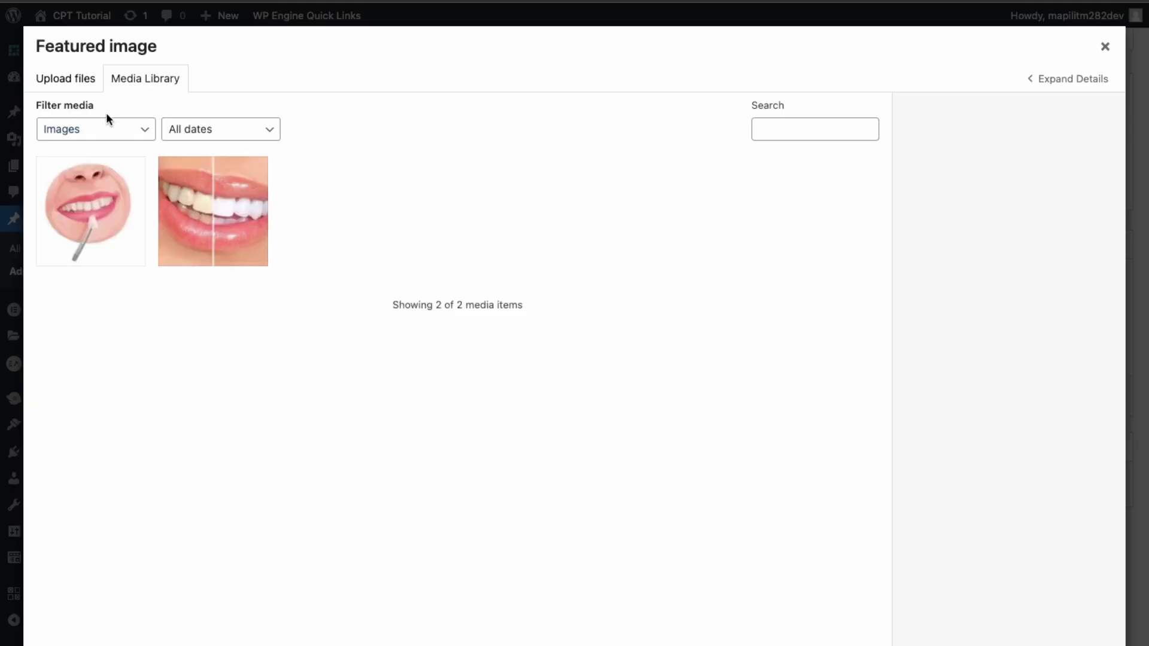
pyautogui.click(117, 245)
pyautogui.click(1072, 643)
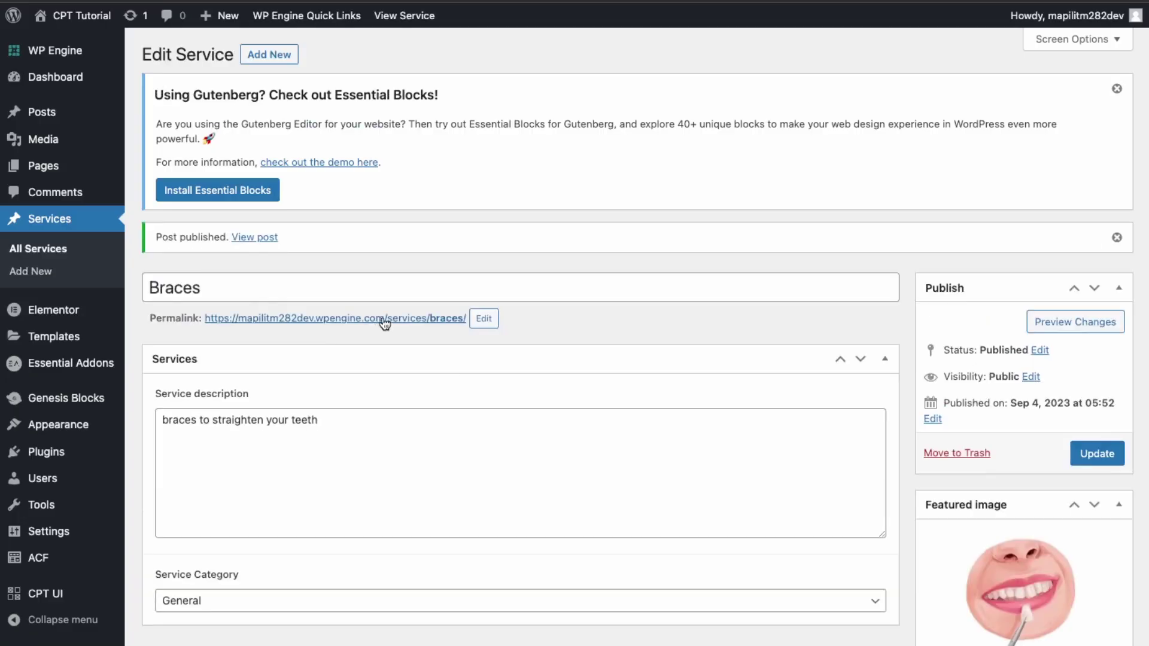
# Set the Home page as the static homepage in Reading settings and view the live site.
pyautogui.moveTo(50, 538)
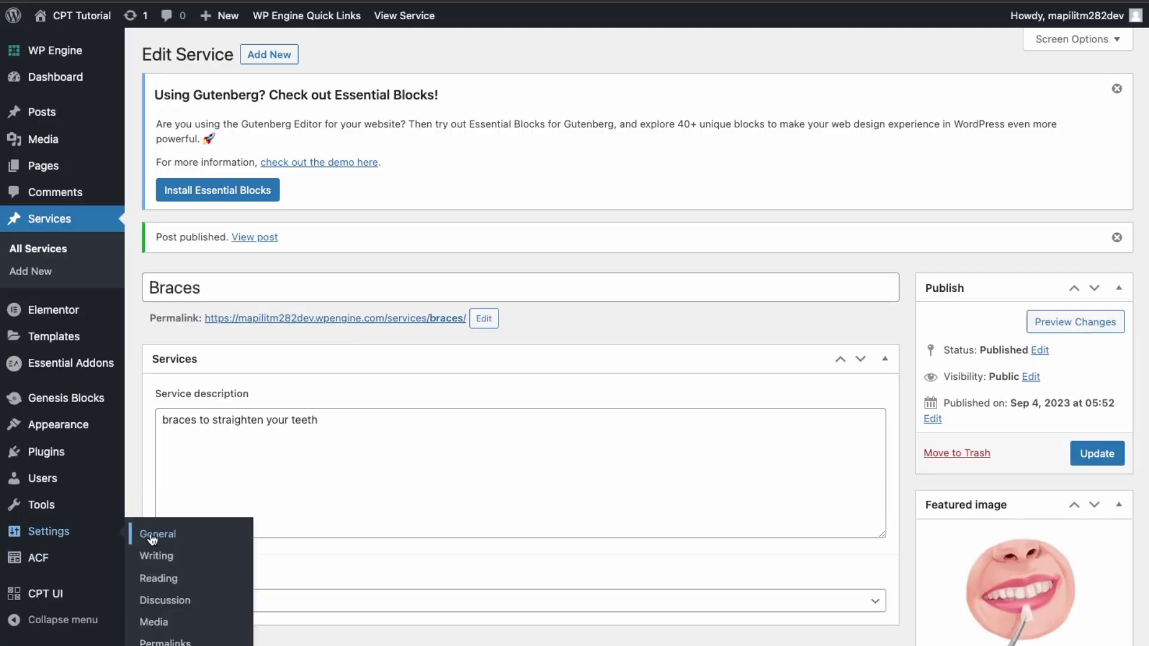
pyautogui.click(162, 579)
pyautogui.click(320, 121)
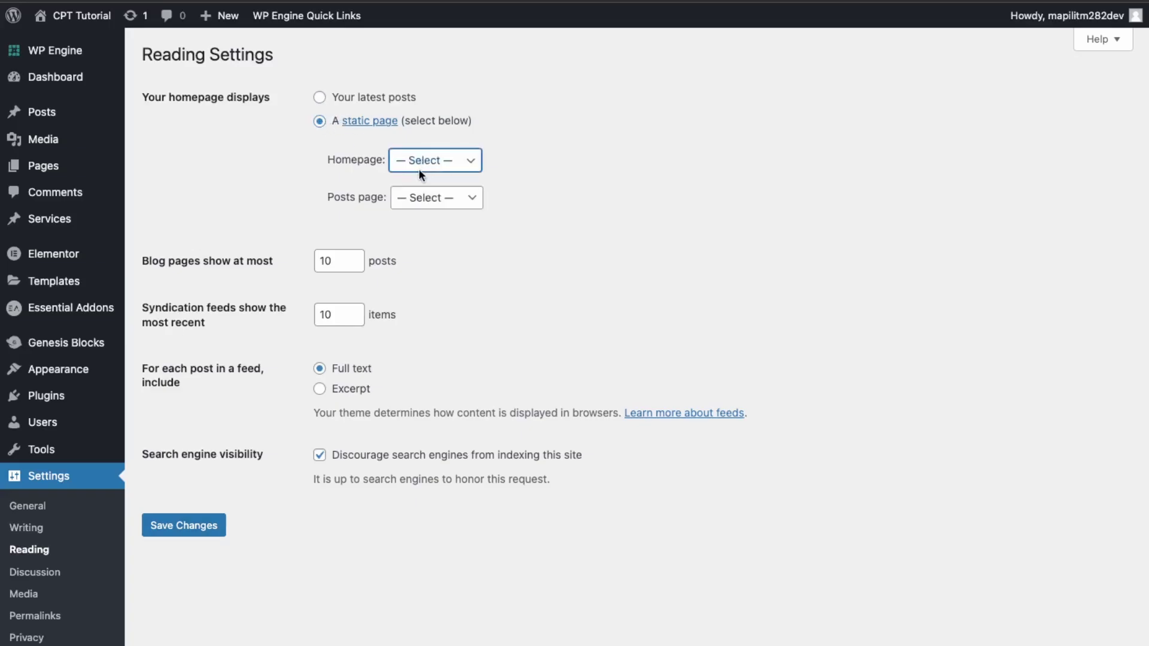
pyautogui.click(187, 527)
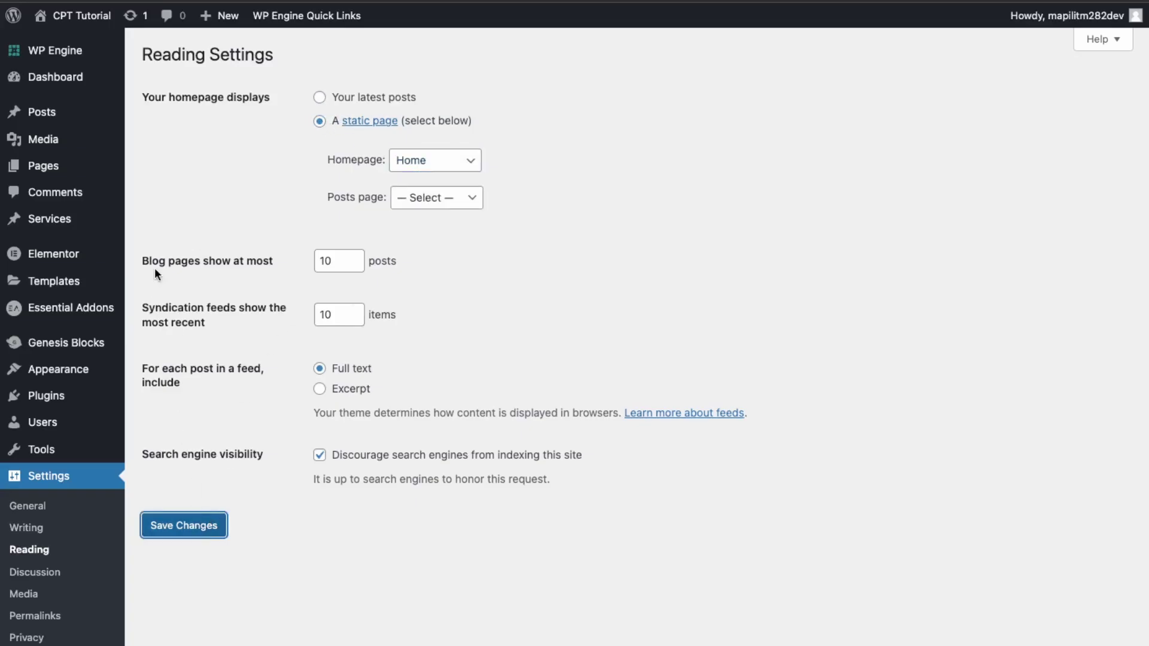
pyautogui.moveTo(79, 26)
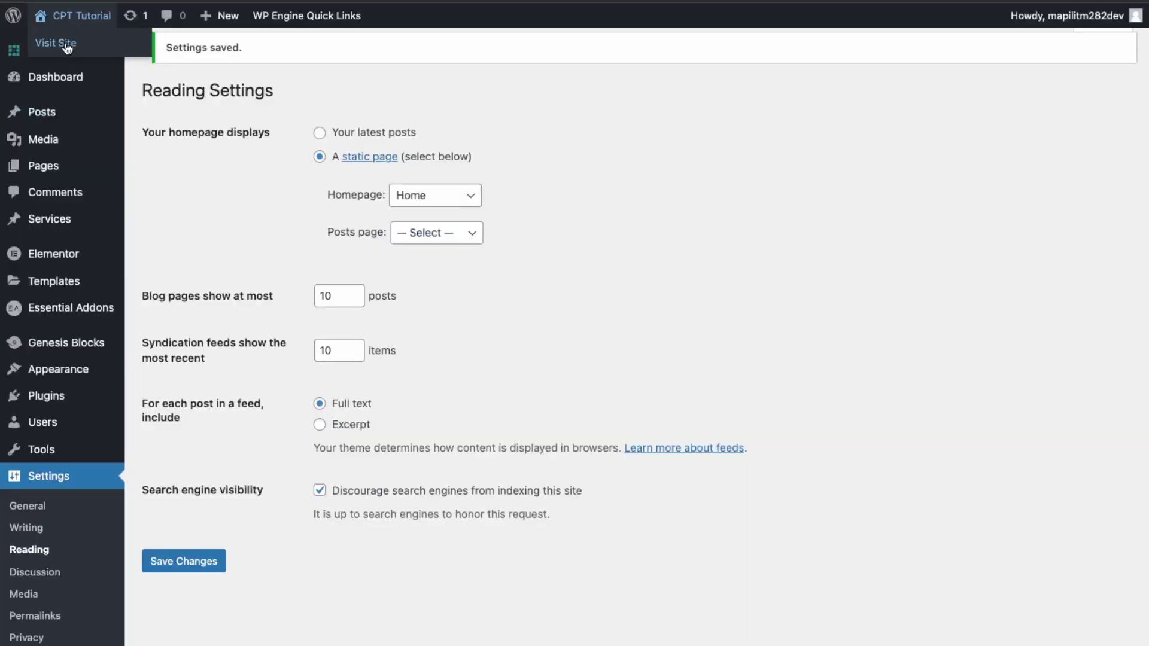
pyautogui.click(67, 47)
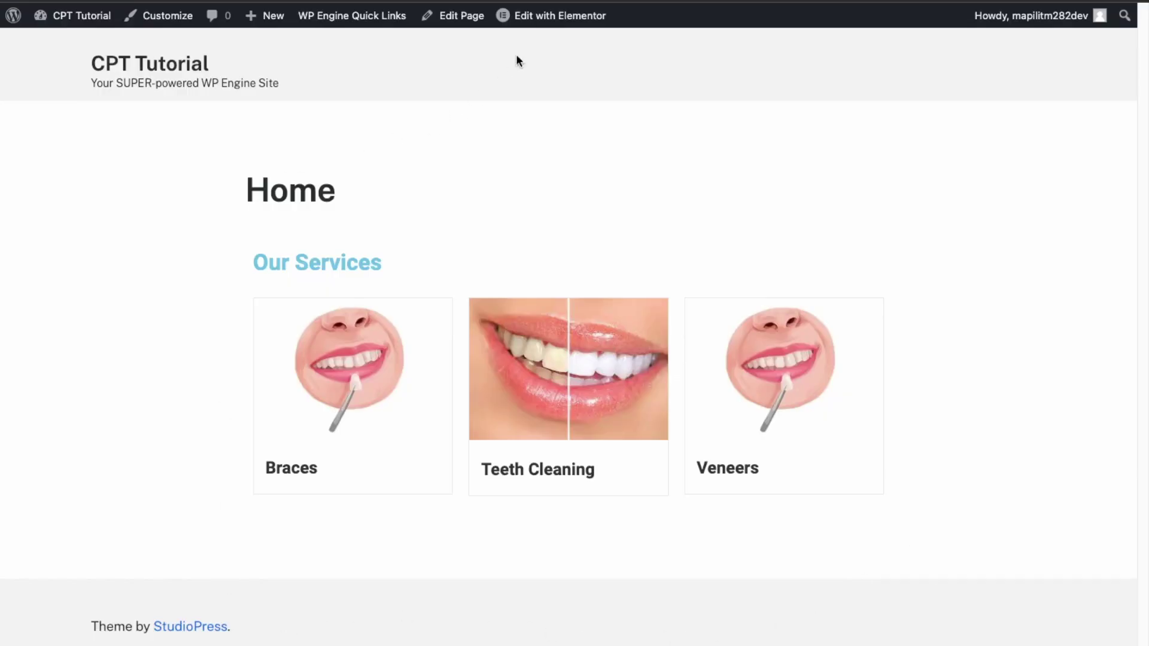
# Reopen Home in Elementor and raise the Post Grid's posts per page from 3 to 4.
pyautogui.moveTo(579, 24)
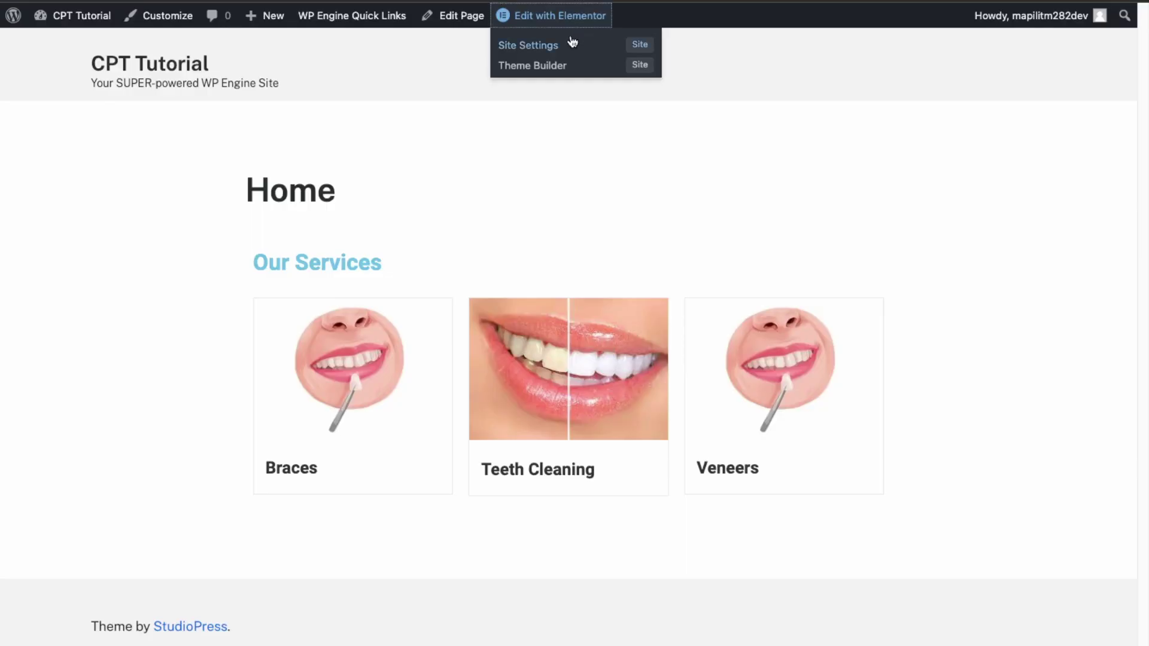
pyautogui.click(570, 39)
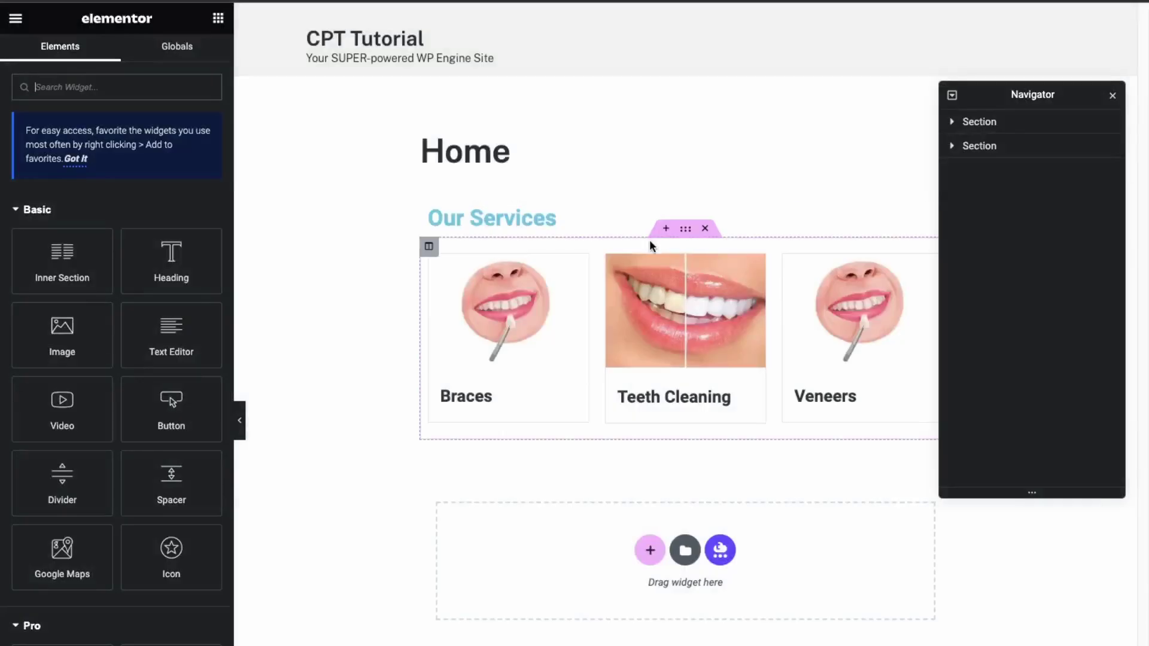
pyautogui.click(504, 248)
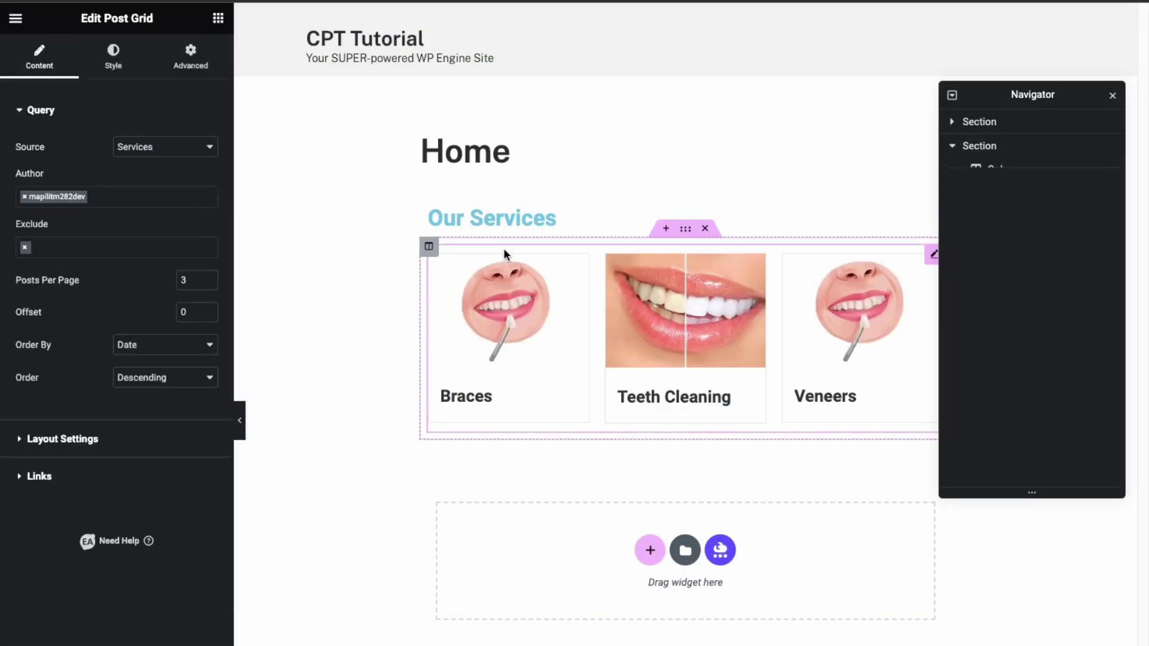
pyautogui.click(209, 279)
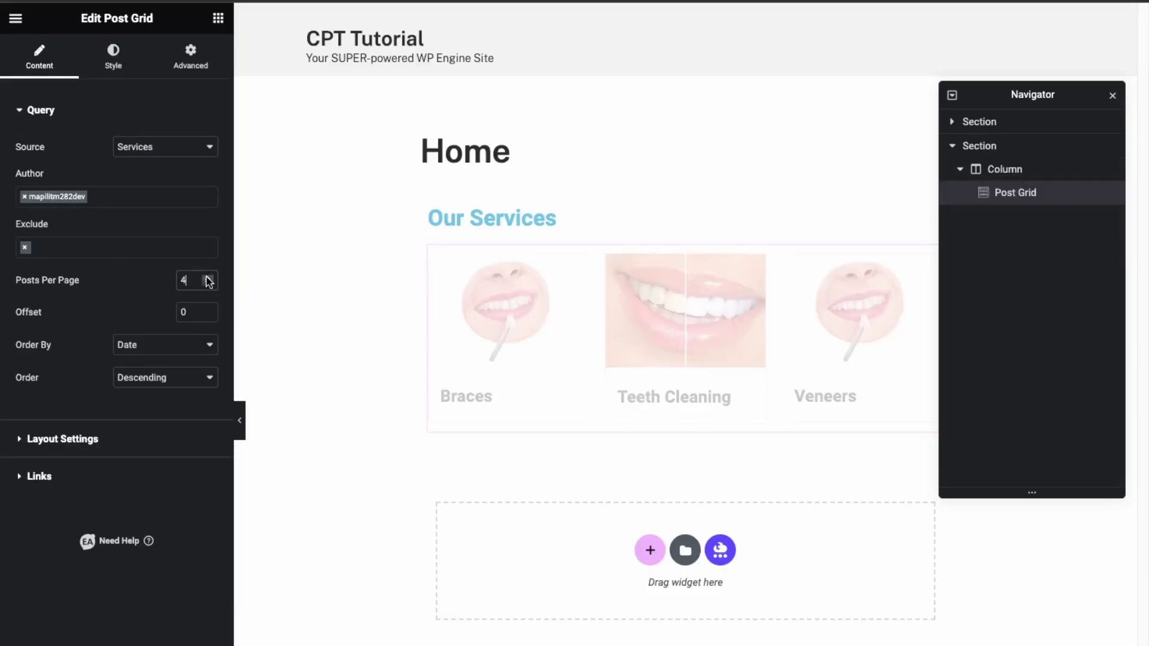